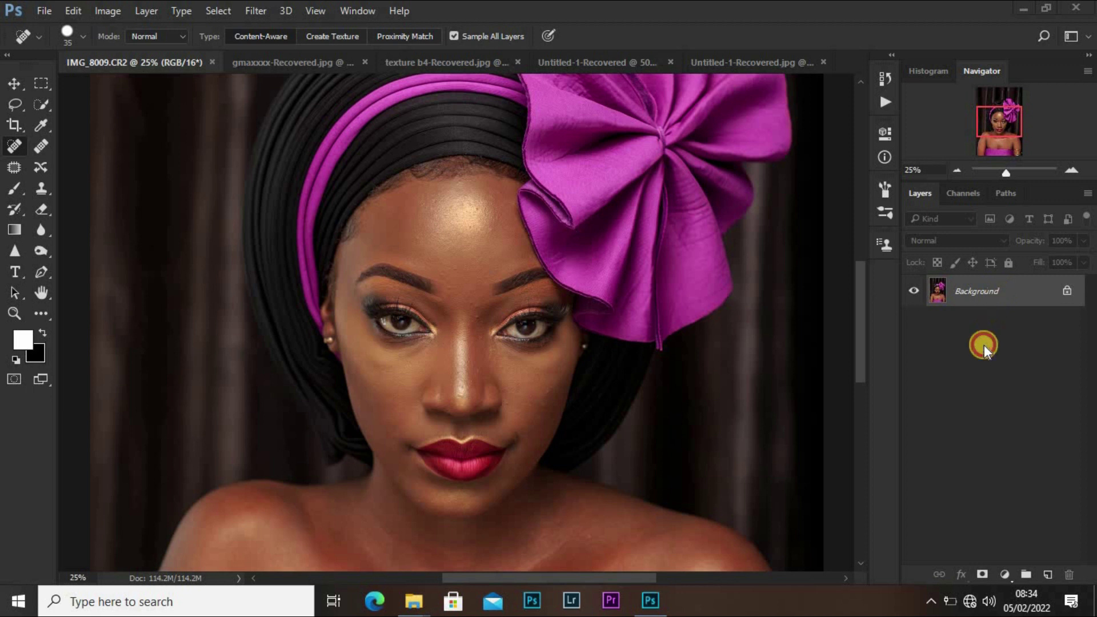
Step: Duplicate the Background layer twice and name the copies low and high
{"action": "left_click_drag", "start_coordinate": [997, 287], "coordinate": [1048, 565]}
{"action": "left_click_drag", "start_coordinate": [1014, 286], "coordinate": [1047, 570]}
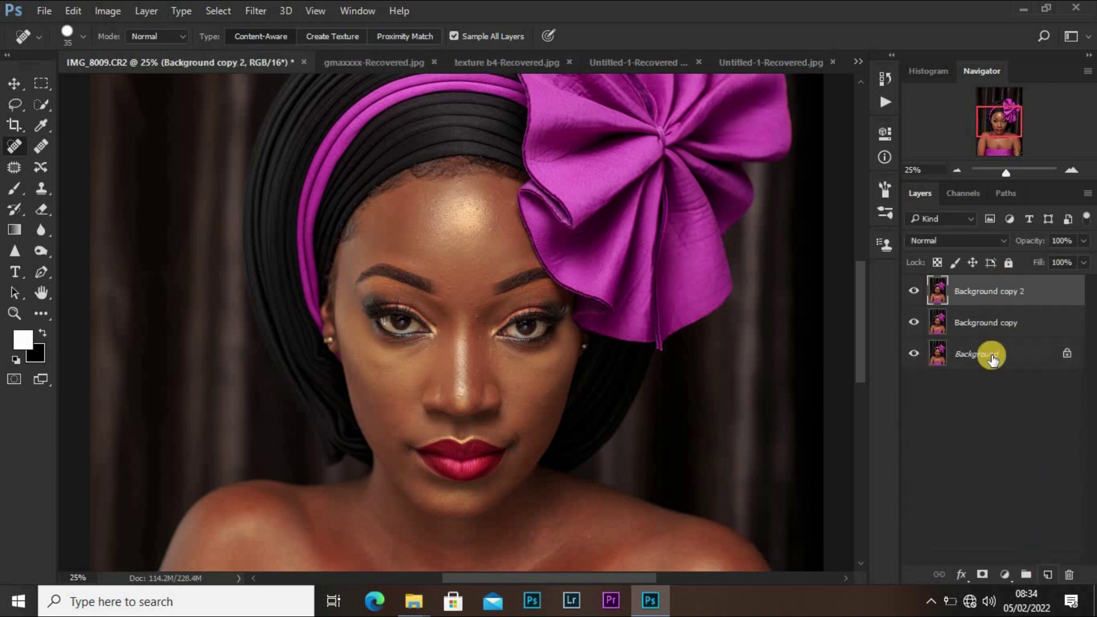
{"action": "double_click", "coordinate": [983, 320]}
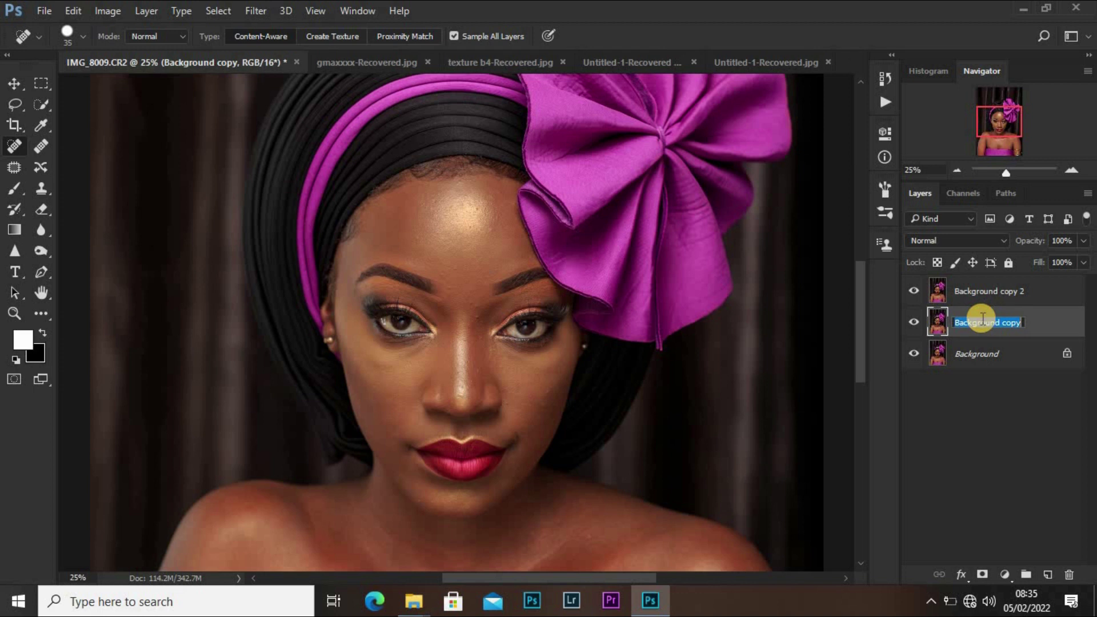
{"action": "type", "text": "low"}
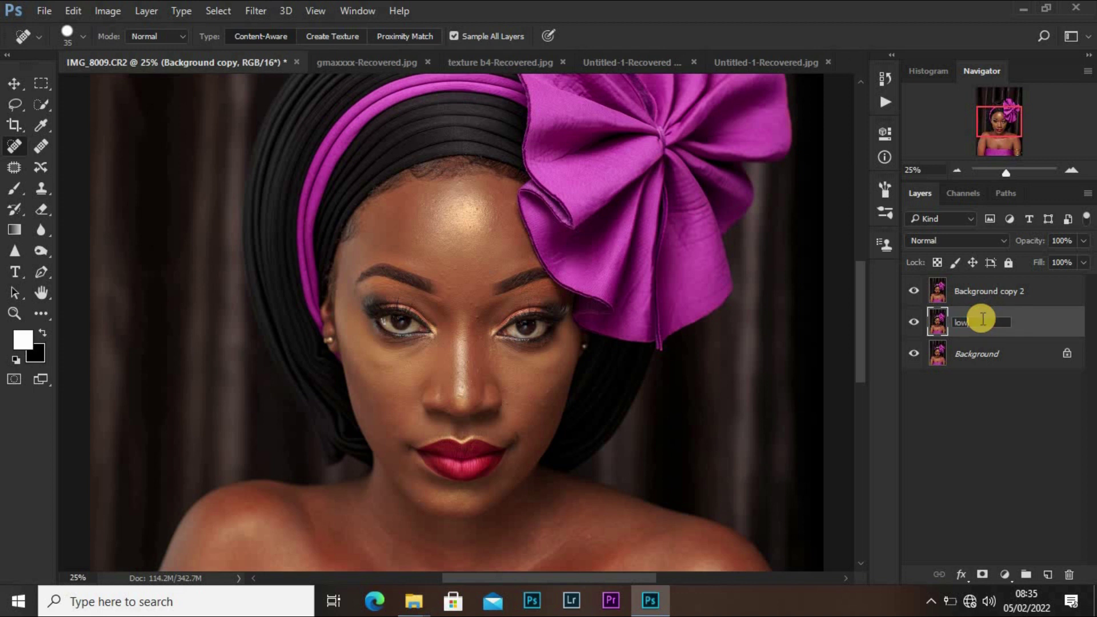
{"action": "key", "text": "Return"}
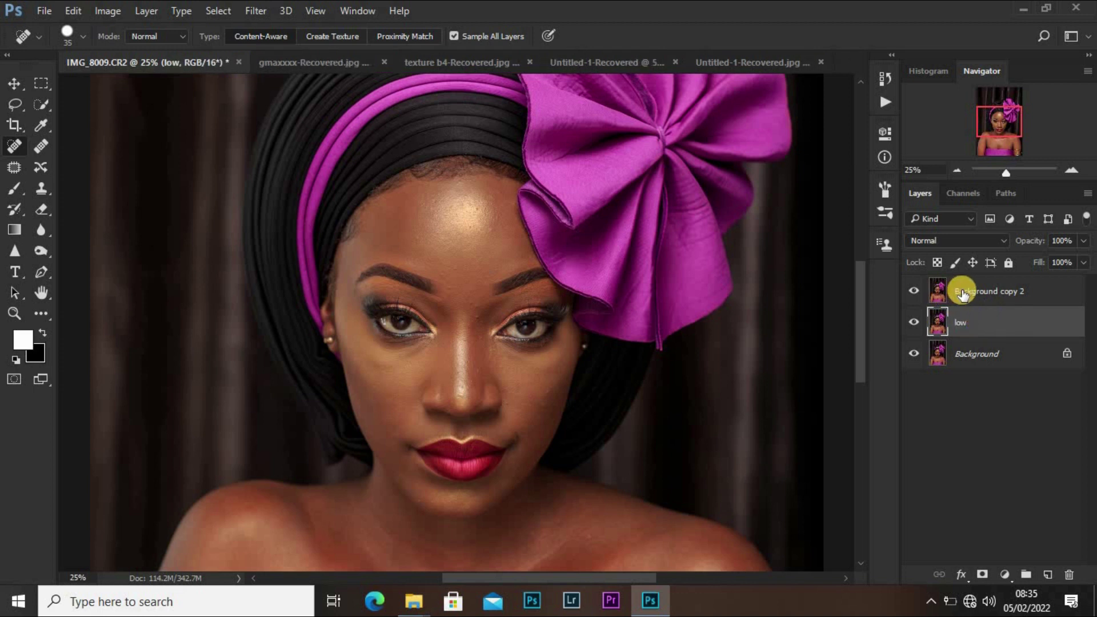
{"action": "double_click", "coordinate": [964, 291]}
{"action": "type", "text": "high"}
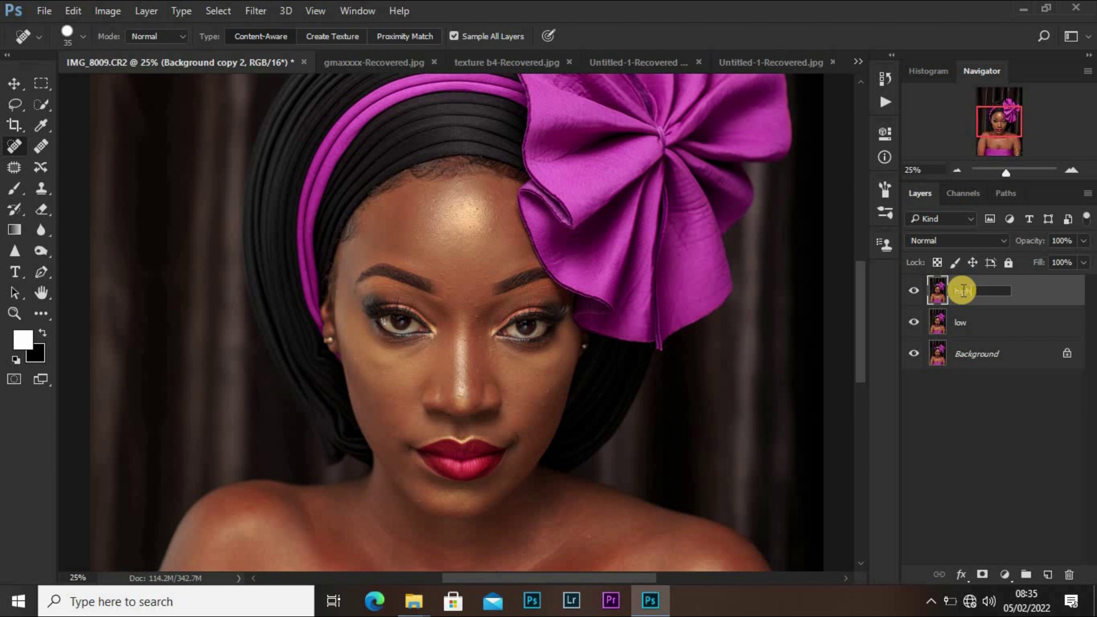
{"action": "key", "text": "Return"}
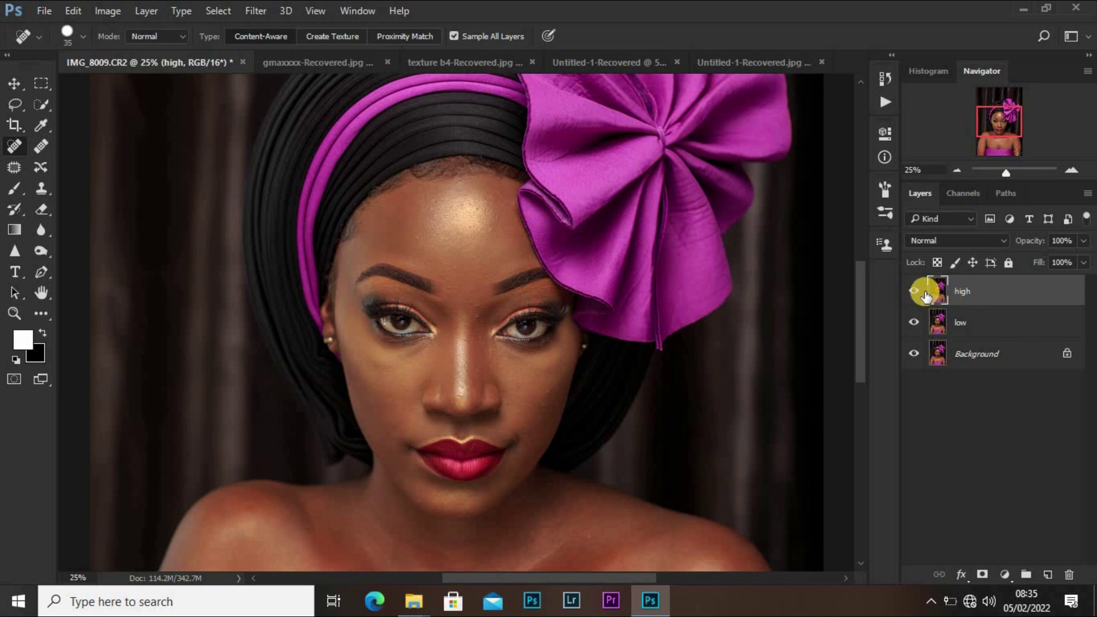
Step: Hide the high layer, select low, and bring up Gaussian Blur for it
{"action": "left_click", "coordinate": [917, 292]}
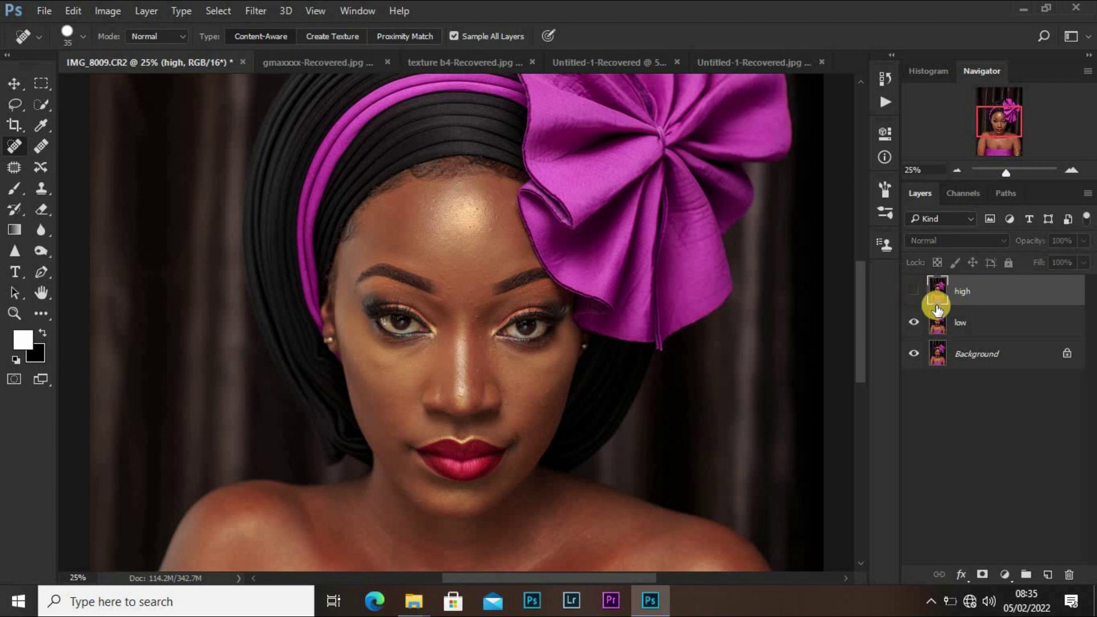
{"action": "left_click", "coordinate": [976, 326]}
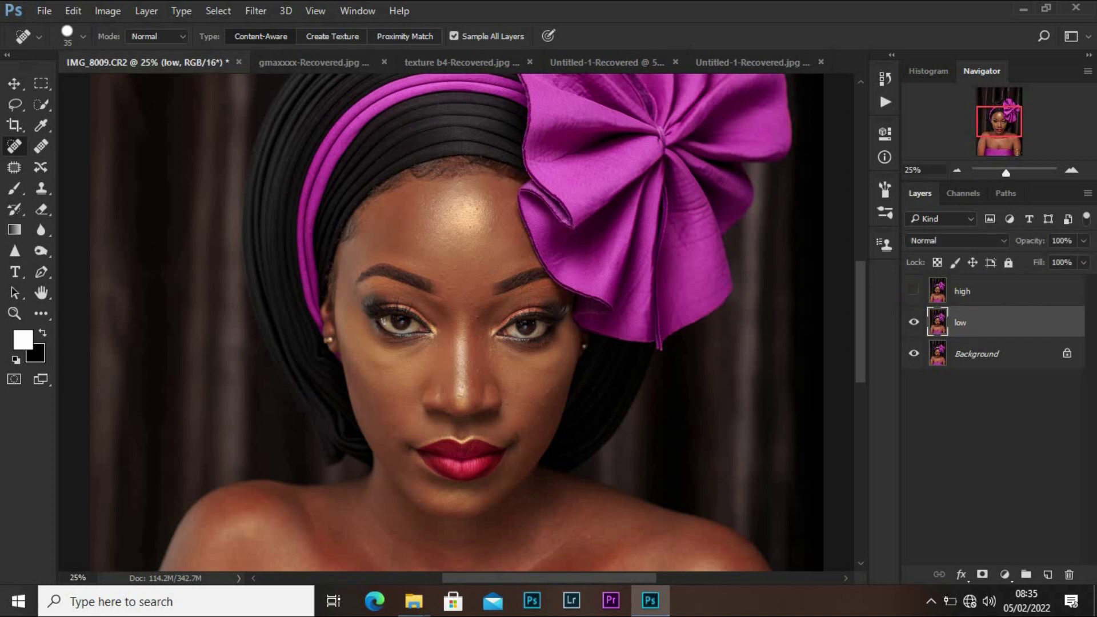
{"action": "left_click", "coordinate": [255, 11]}
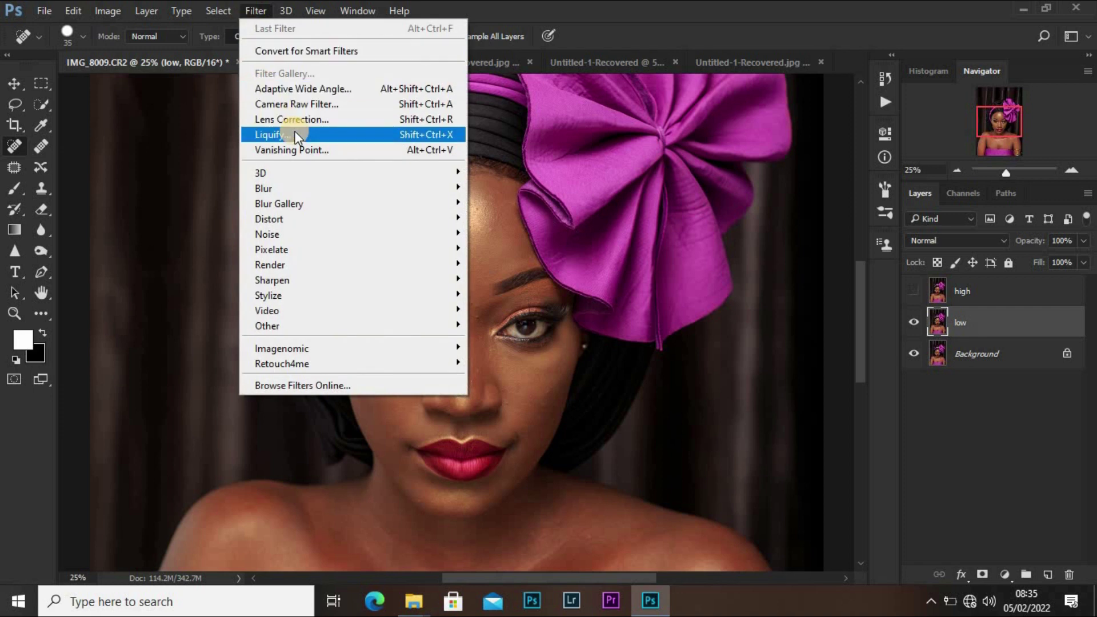
{"action": "mouse_move", "coordinate": [298, 187]}
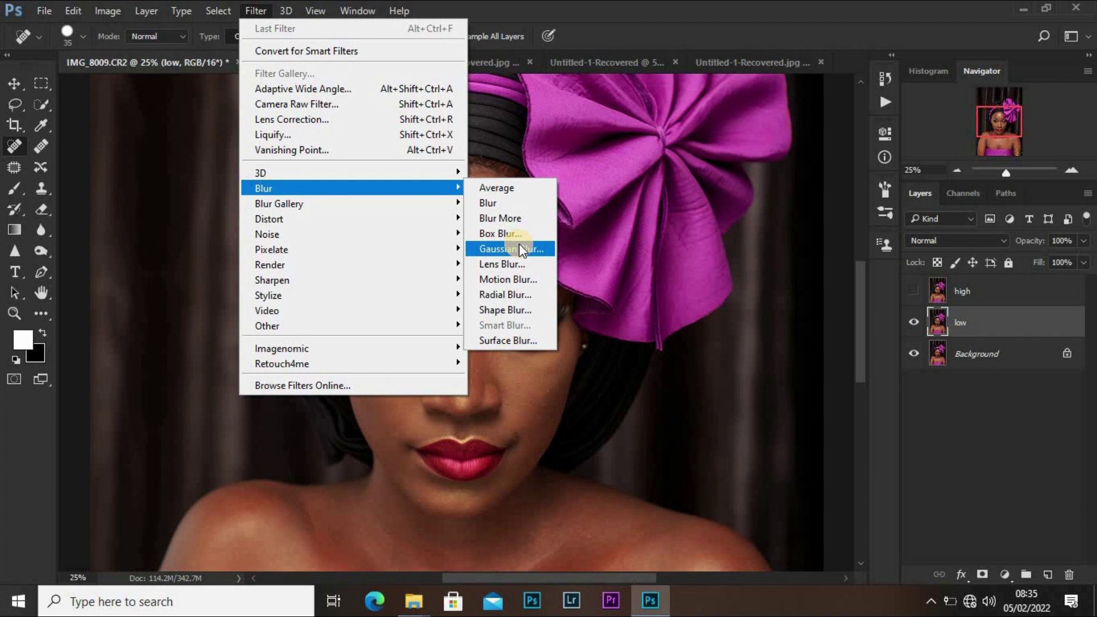
{"action": "left_click", "coordinate": [520, 246]}
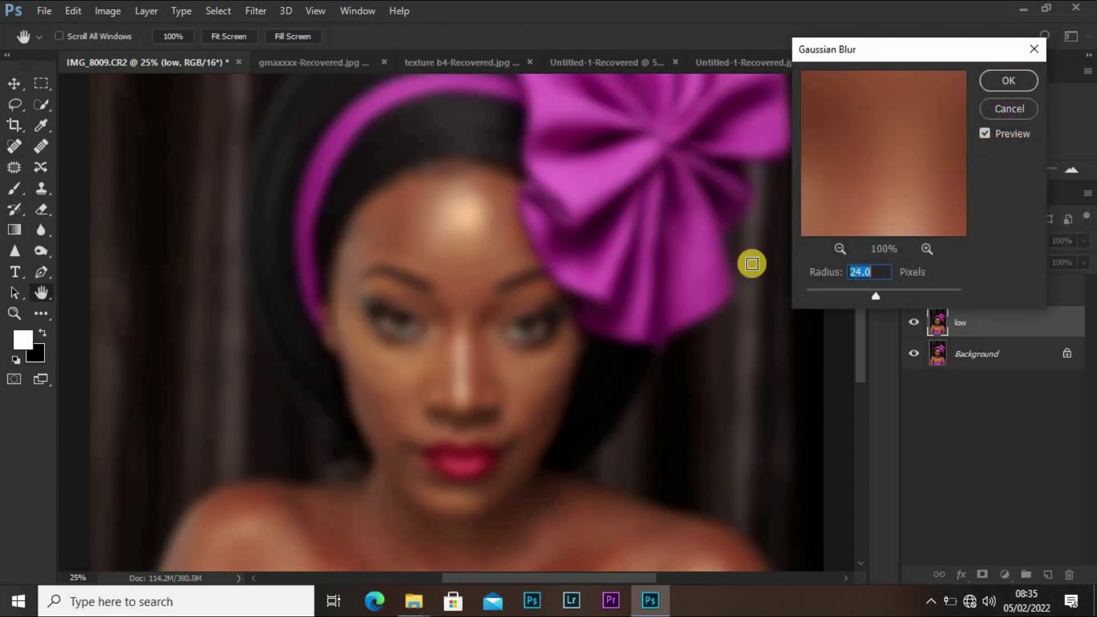
Step: Apply a 7.0-pixel Gaussian Blur to the low layer after previewing the skin at 50%
{"action": "left_click_drag", "start_coordinate": [876, 296], "coordinate": [773, 296]}
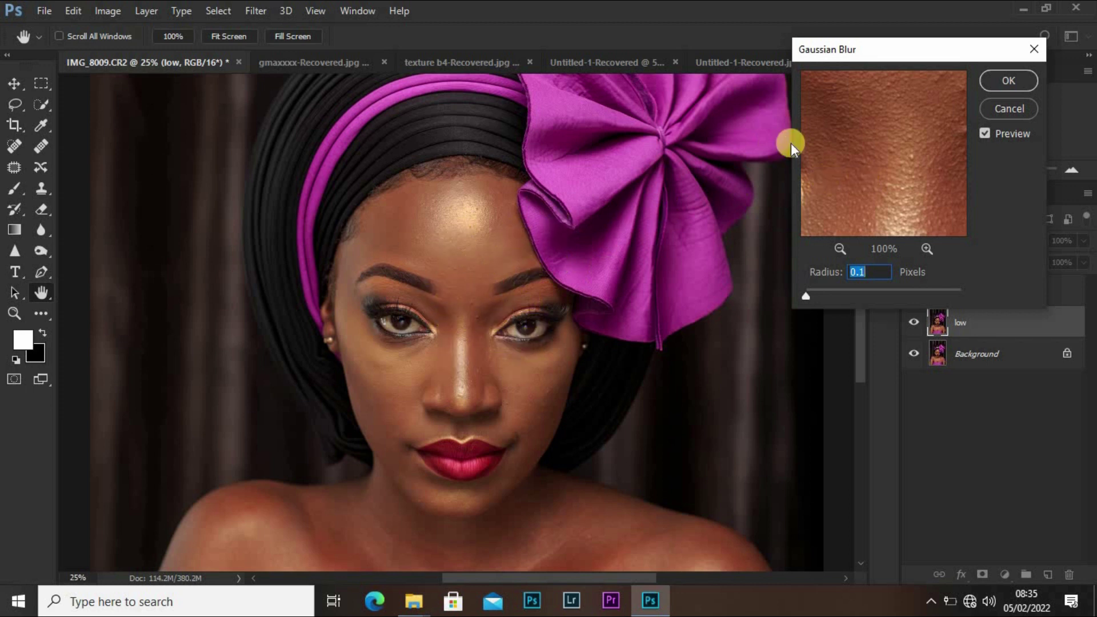
{"action": "left_click_drag", "start_coordinate": [889, 105], "coordinate": [901, 232]}
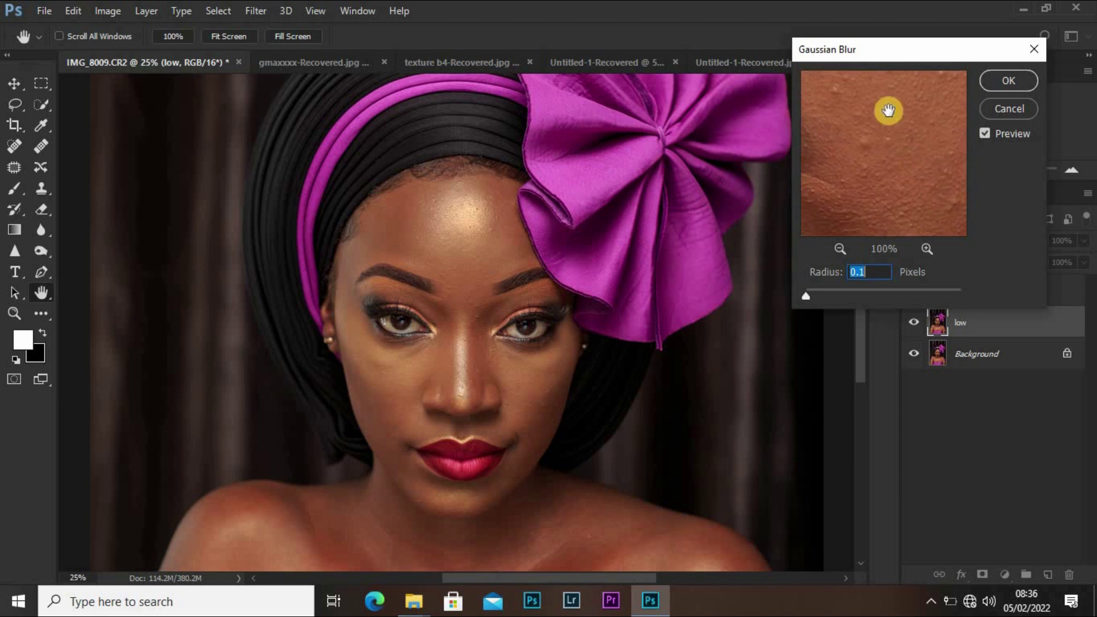
{"action": "left_click", "coordinate": [837, 248]}
{"action": "left_click", "coordinate": [837, 248]}
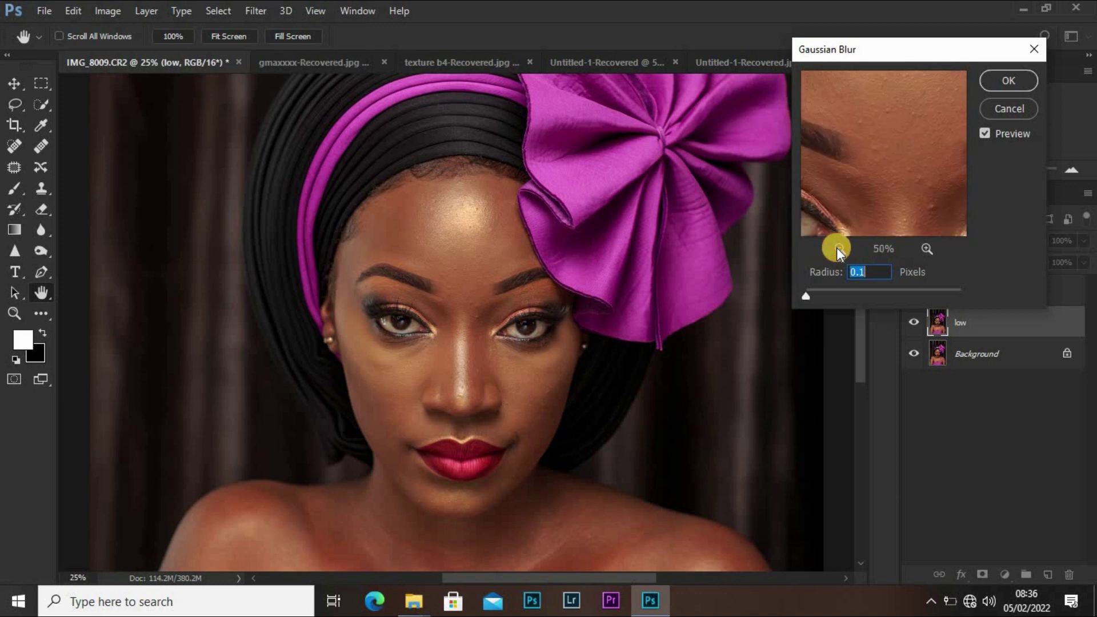
{"action": "left_click_drag", "start_coordinate": [906, 135], "coordinate": [863, 128]}
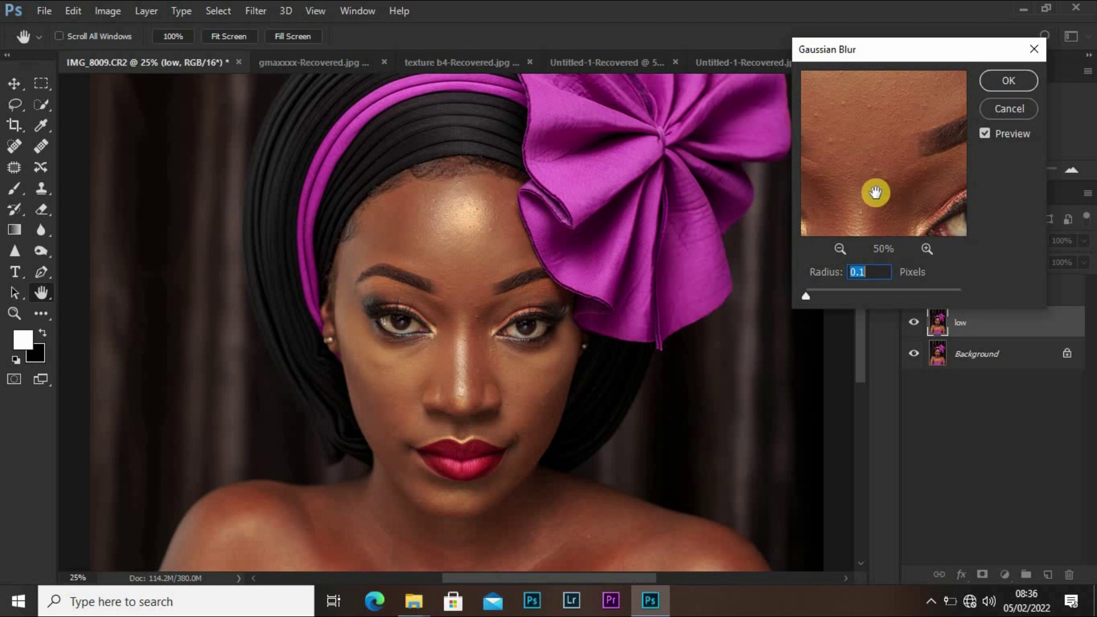
{"action": "left_click_drag", "start_coordinate": [892, 164], "coordinate": [898, 140]}
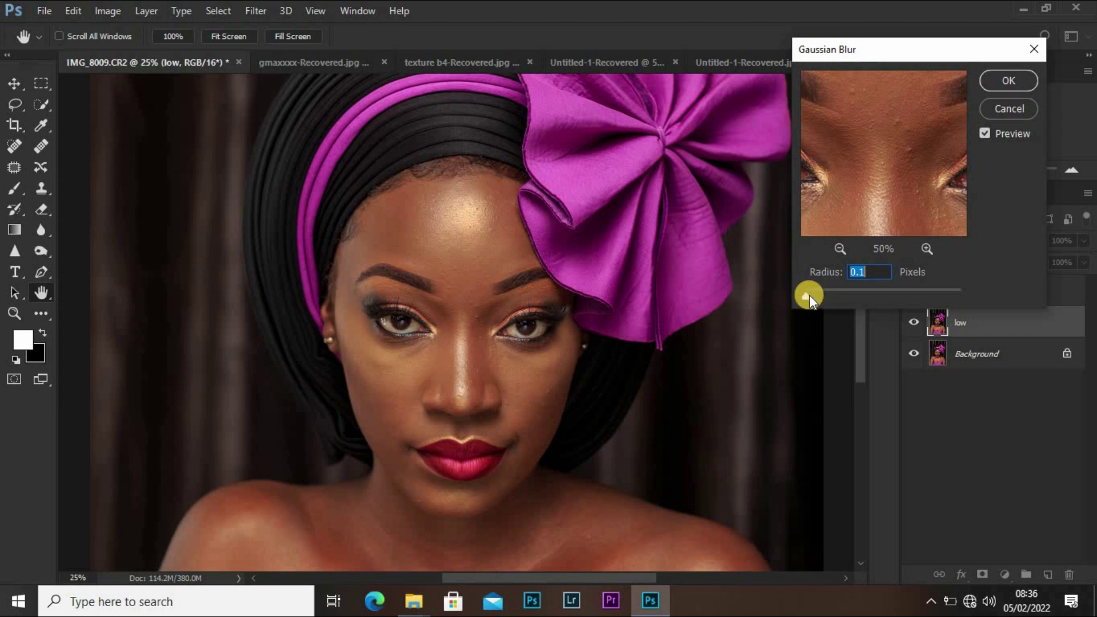
{"action": "left_click_drag", "start_coordinate": [809, 295], "coordinate": [831, 294]}
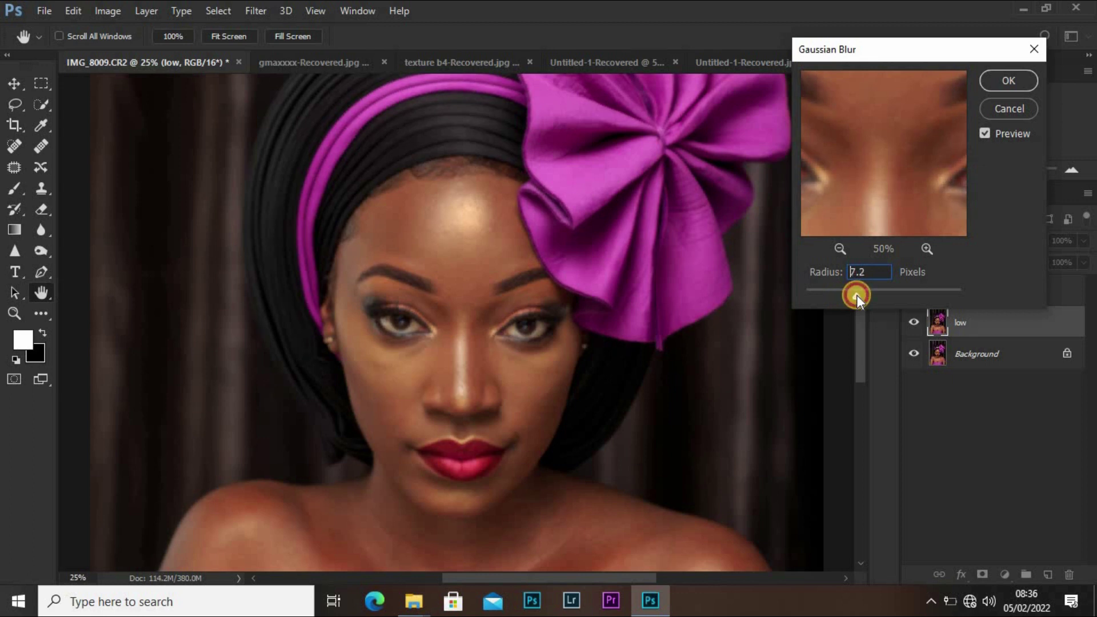
{"action": "left_click", "coordinate": [856, 296]}
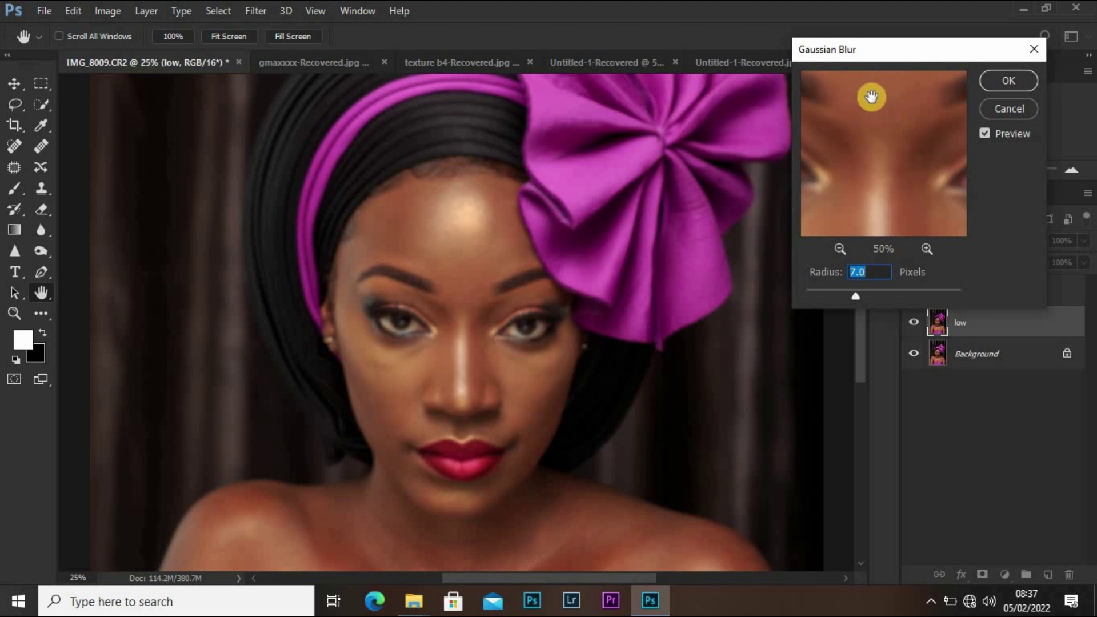
{"action": "left_click", "coordinate": [997, 85]}
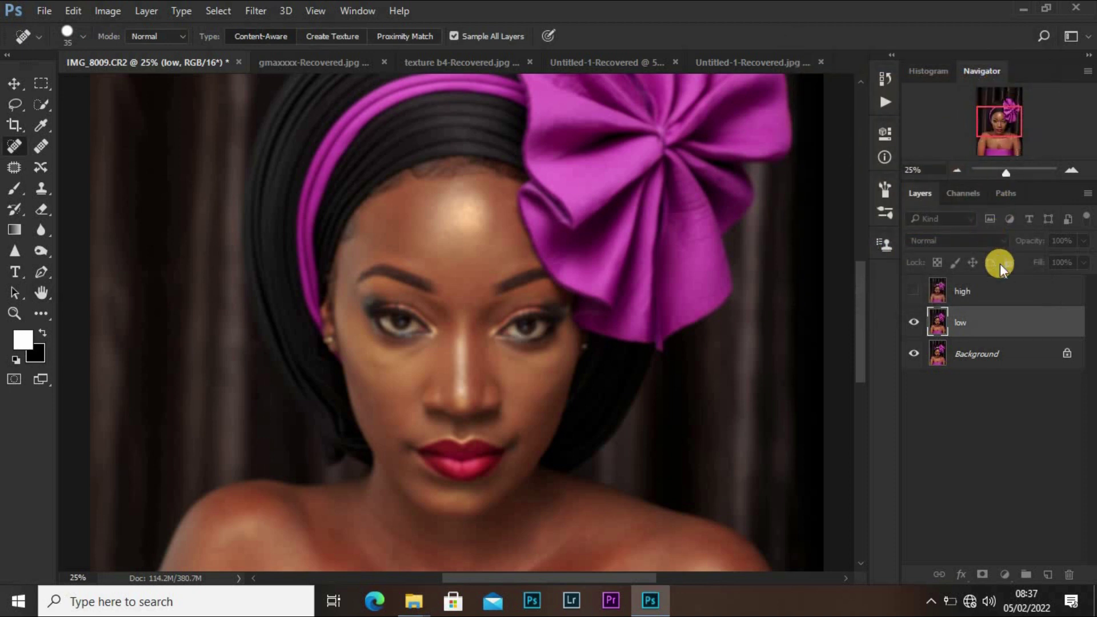
Step: Show and select the high layer, then bring up Apply Image
{"action": "left_click", "coordinate": [985, 293]}
{"action": "left_click", "coordinate": [914, 291]}
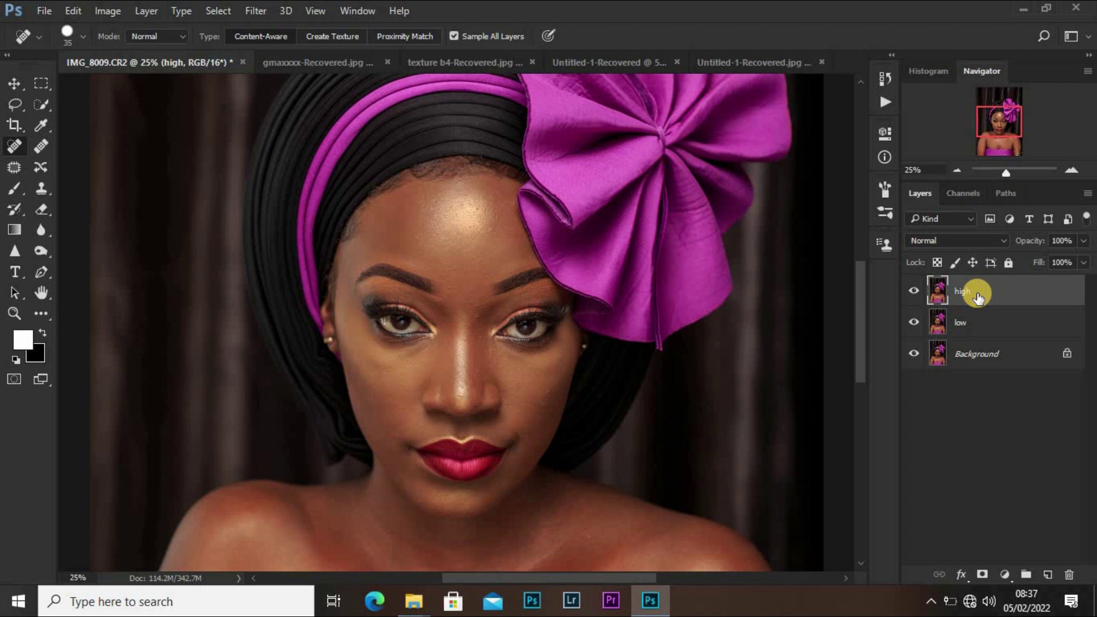
{"action": "left_click", "coordinate": [103, 11]}
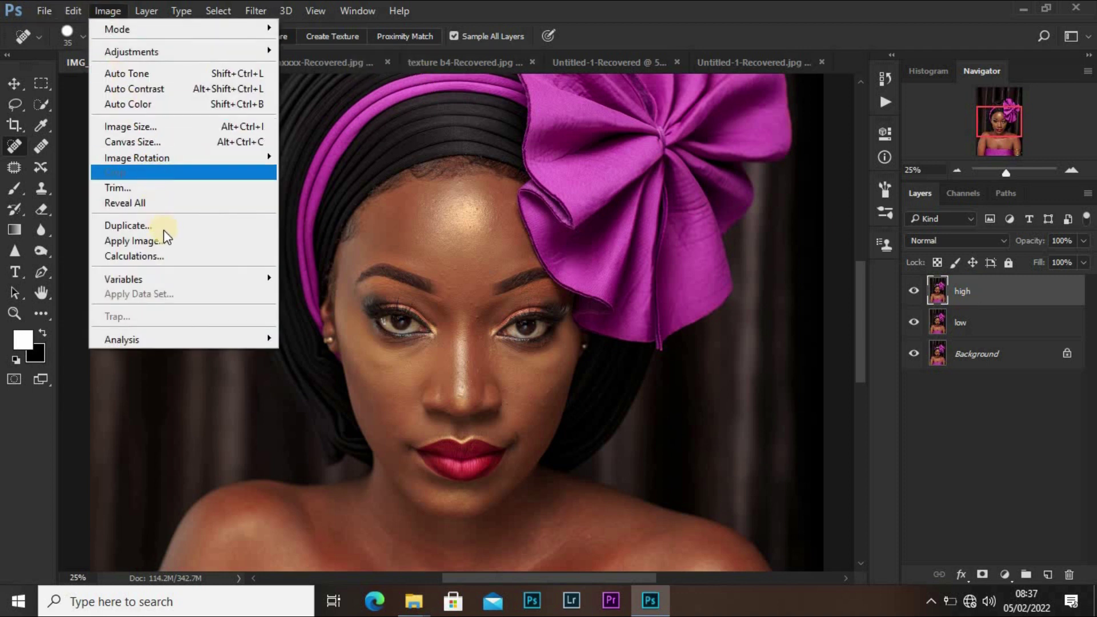
{"action": "left_click", "coordinate": [166, 241]}
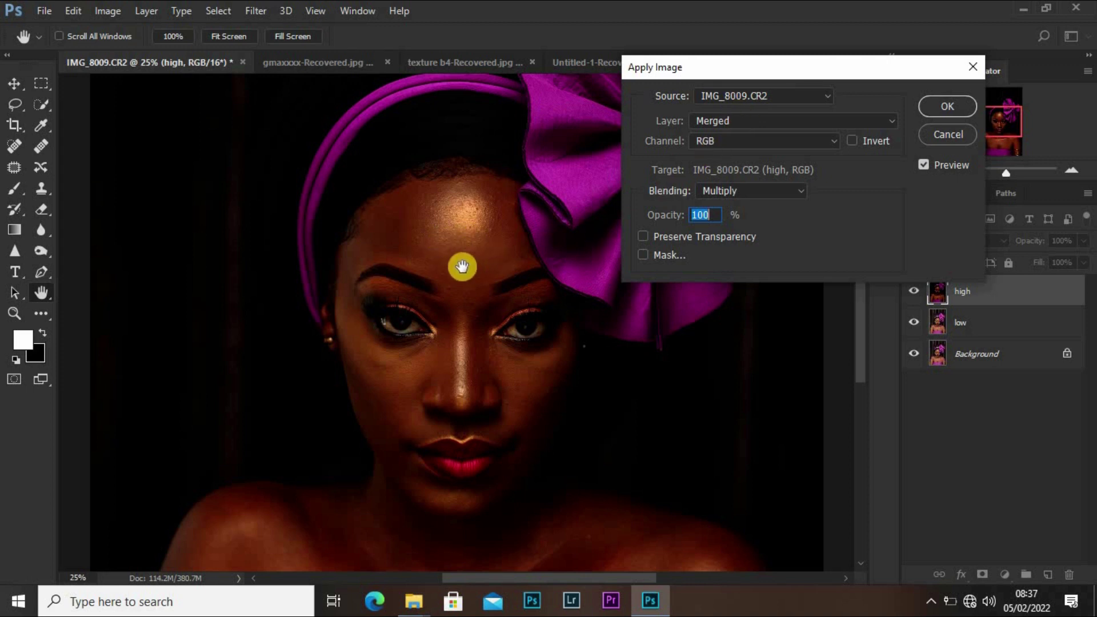
Step: Set Apply Image to use the low layer as source with Add blending and Scale 2
{"action": "left_click", "coordinate": [844, 120]}
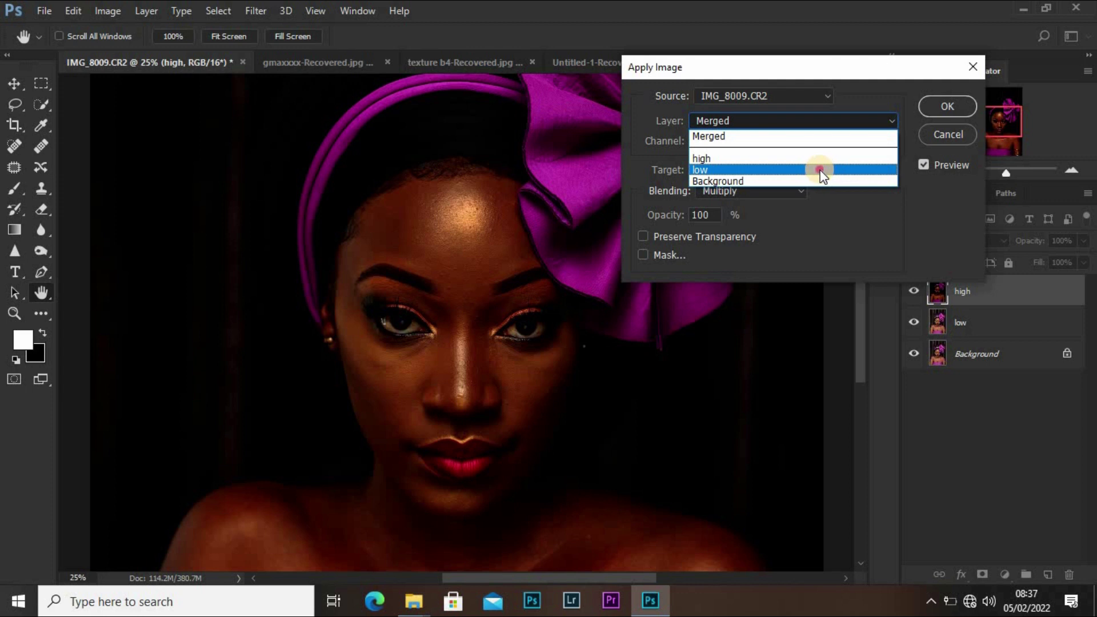
{"action": "left_click", "coordinate": [821, 169]}
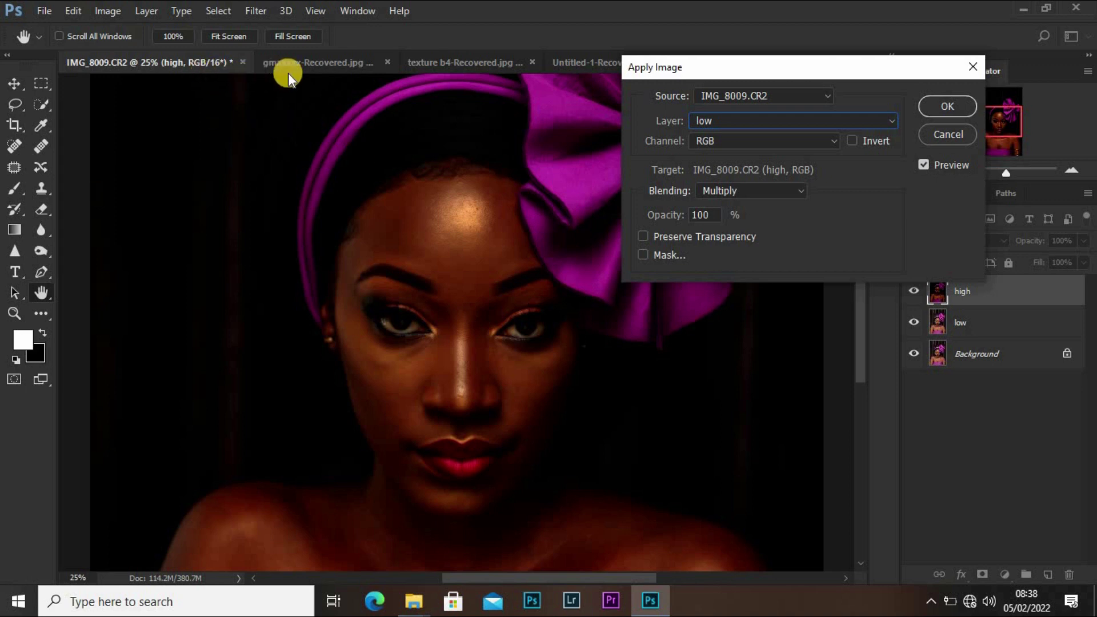
{"action": "left_click", "coordinate": [770, 188]}
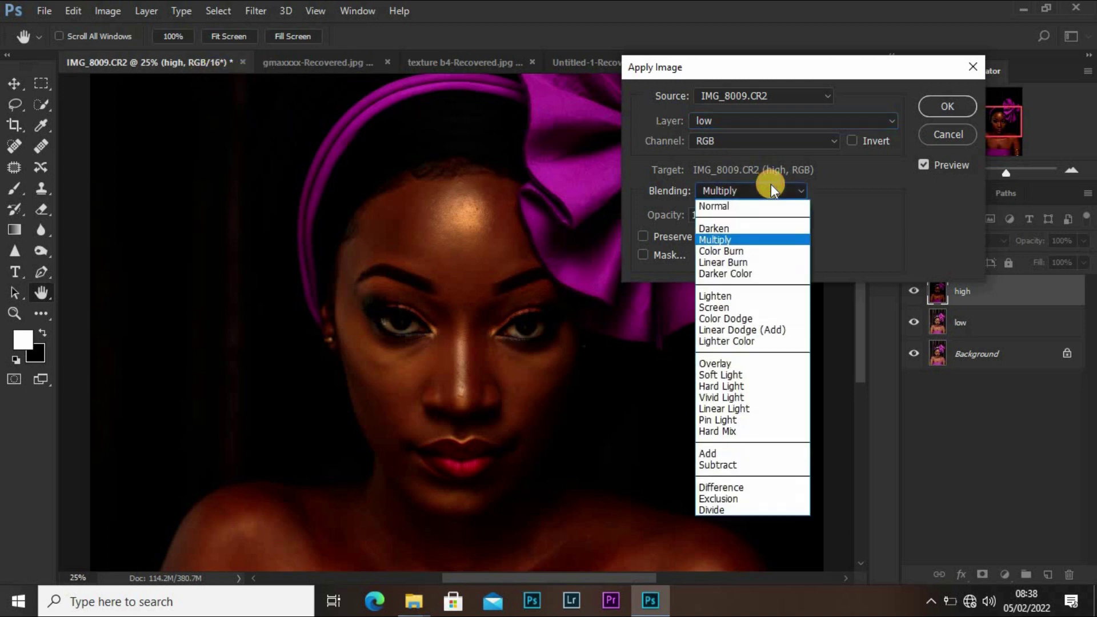
{"action": "left_click", "coordinate": [732, 453]}
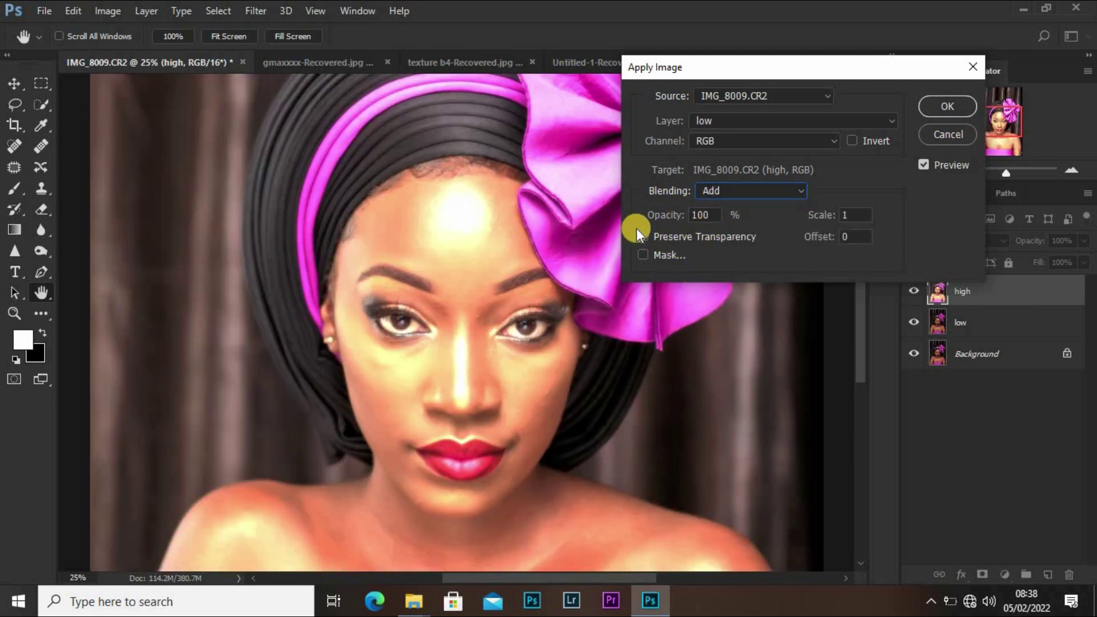
{"action": "double_click", "coordinate": [842, 215]}
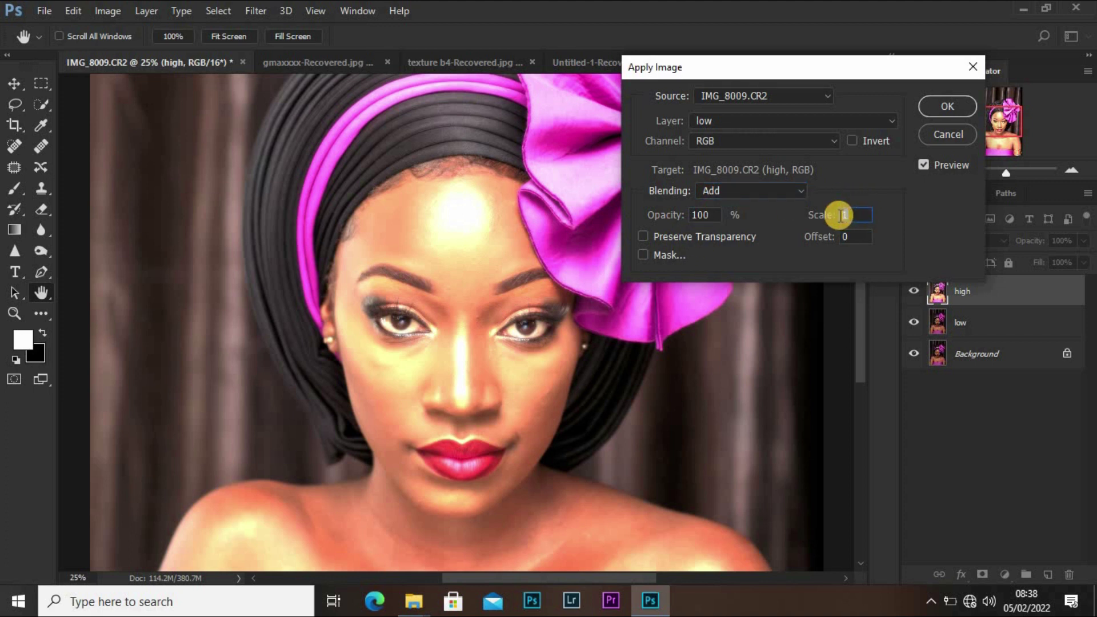
{"action": "type", "text": "2"}
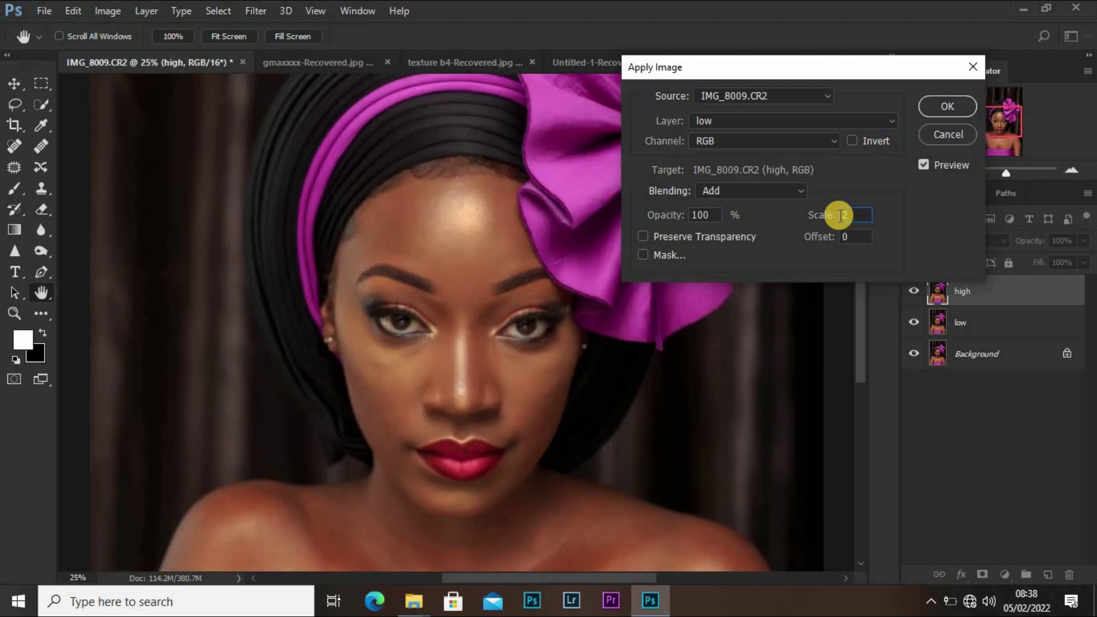
Step: Settle on Add blending with the source inverted and apply it to the high layer
{"action": "left_click", "coordinate": [852, 141]}
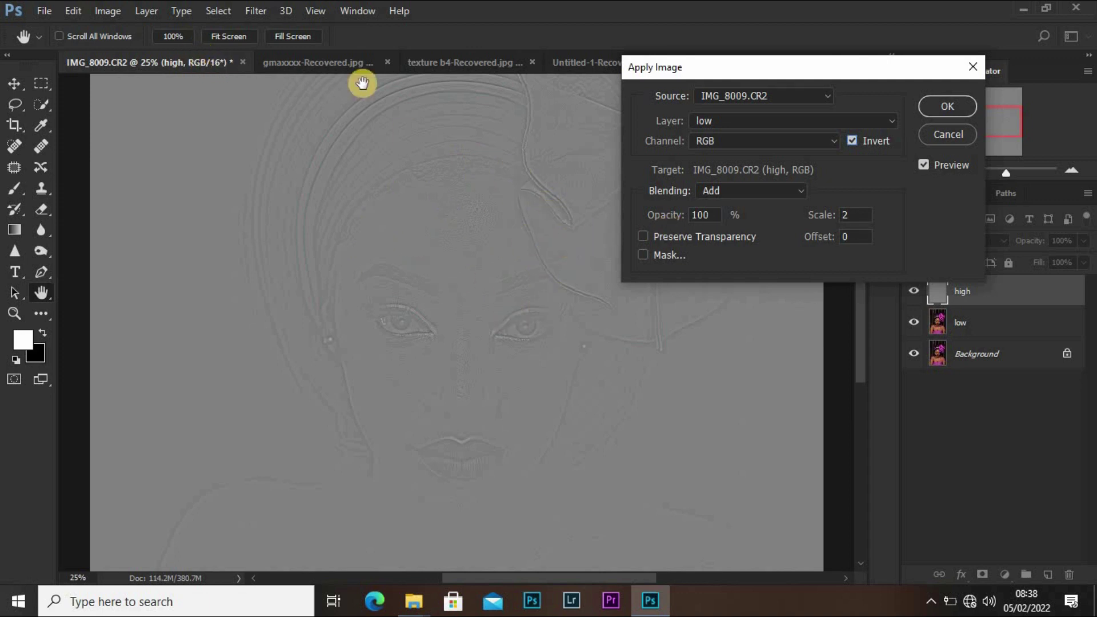
{"action": "left_click", "coordinate": [852, 141]}
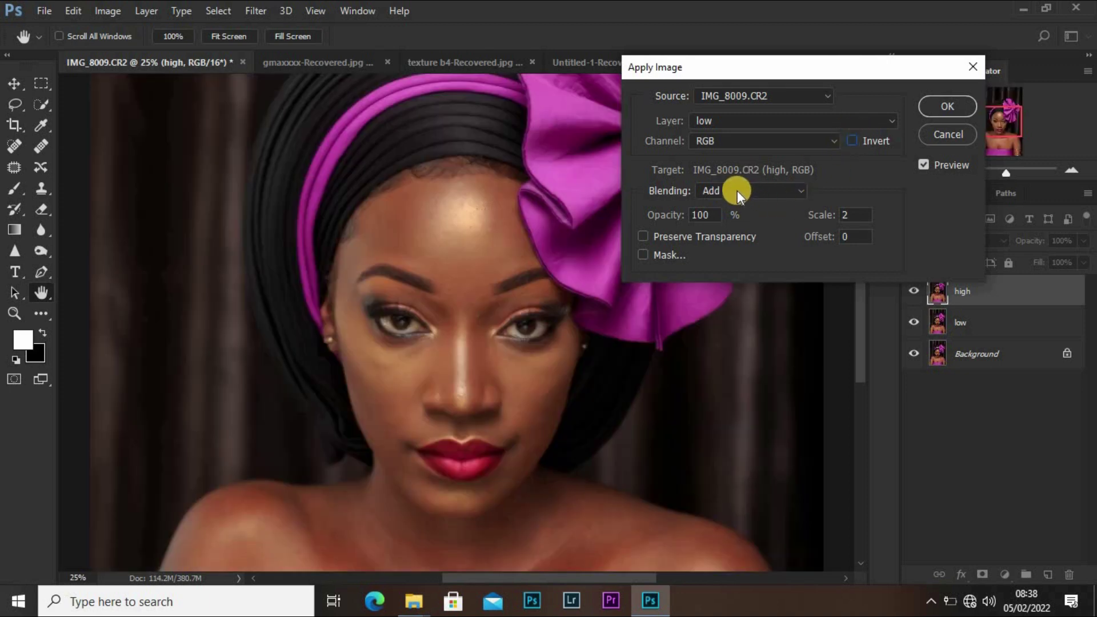
{"action": "left_click", "coordinate": [737, 191]}
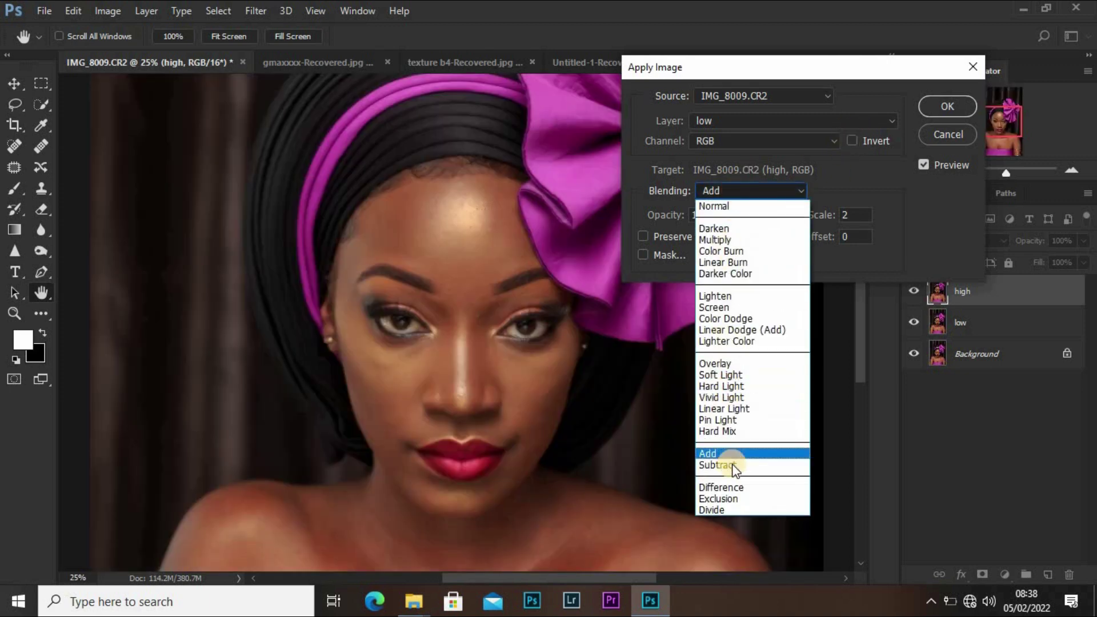
{"action": "left_click", "coordinate": [717, 465]}
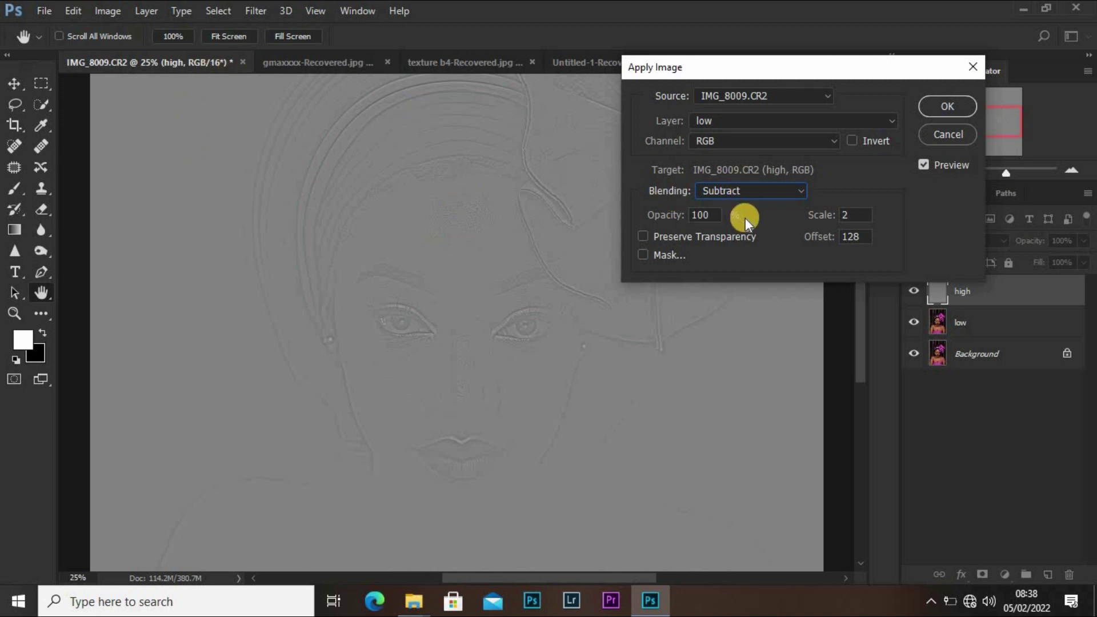
{"action": "left_click", "coordinate": [749, 192]}
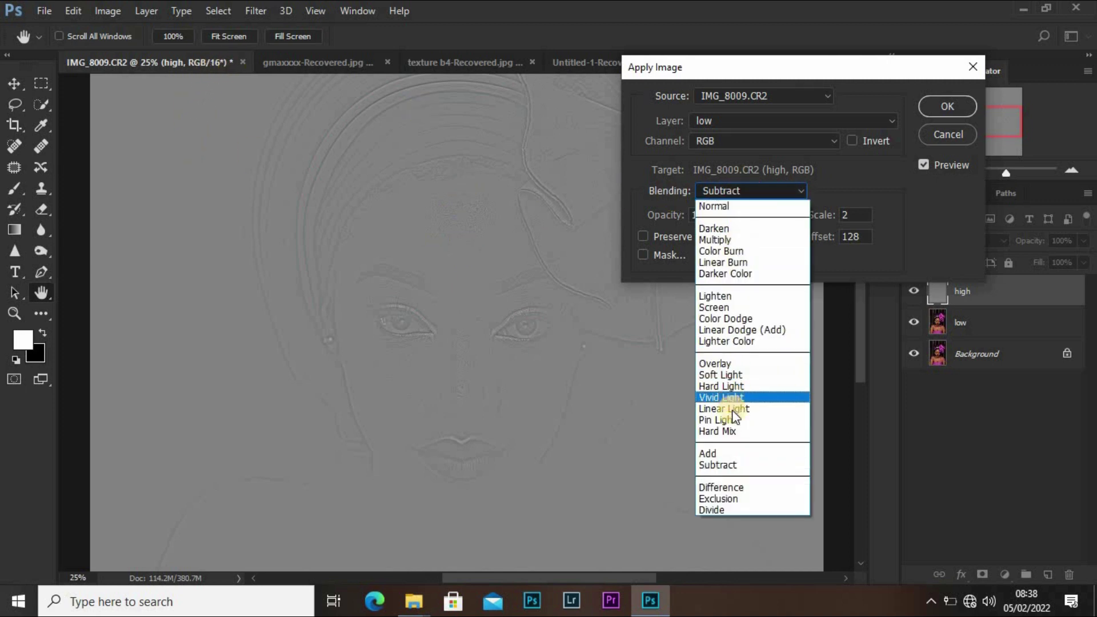
{"action": "left_click", "coordinate": [739, 455]}
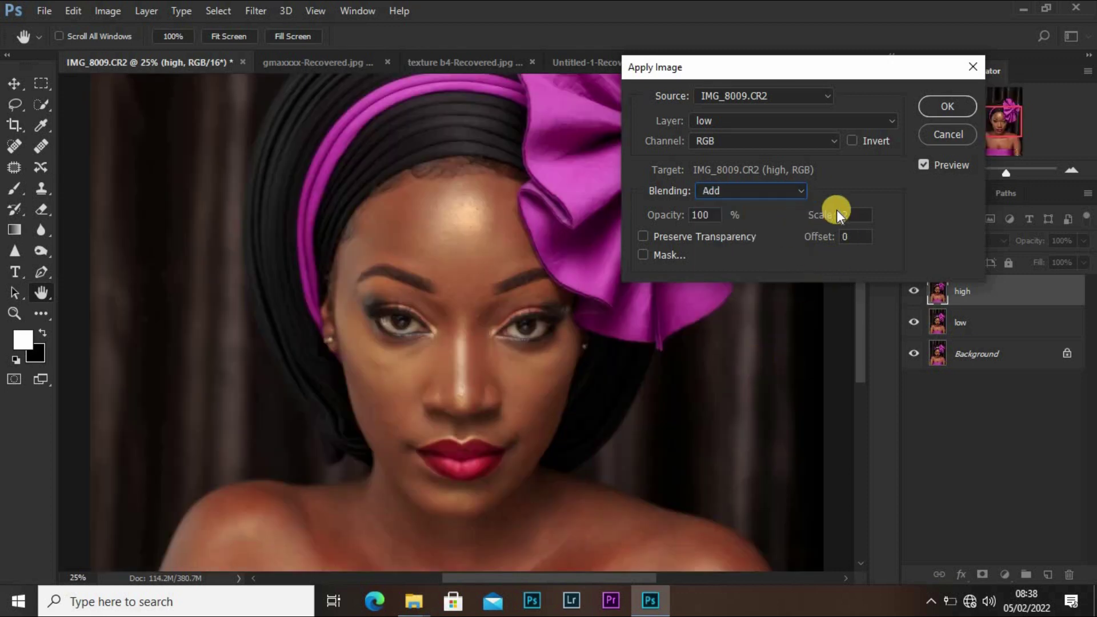
{"action": "left_click", "coordinate": [853, 141]}
{"action": "left_click", "coordinate": [946, 105]}
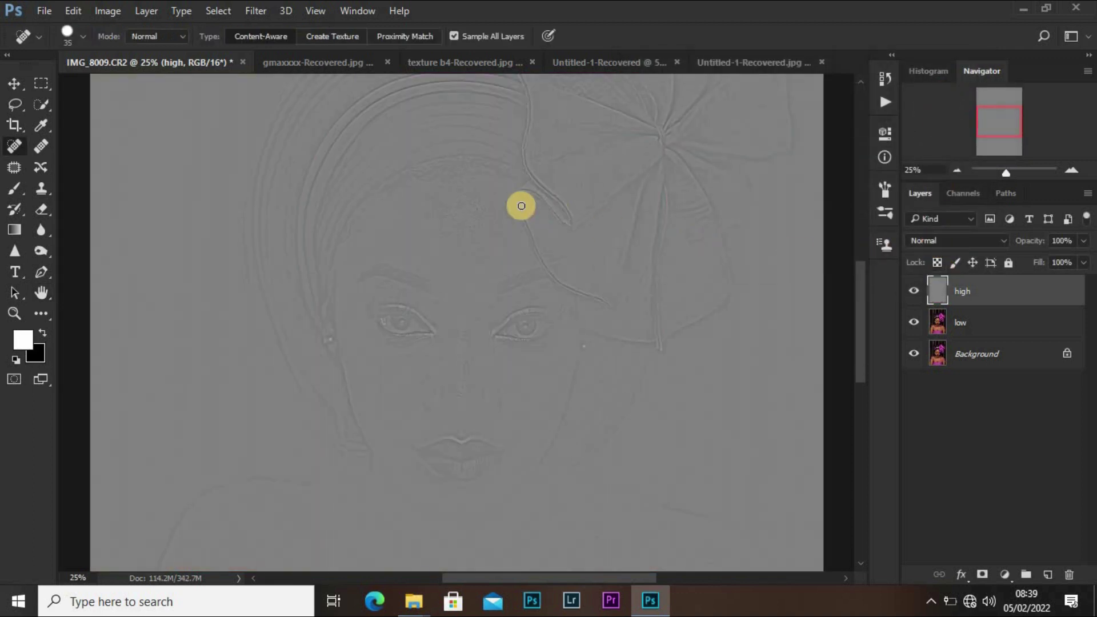
Step: Set high to Linear Light, then group high and low into an expanded group named fs
{"action": "left_click", "coordinate": [947, 238]}
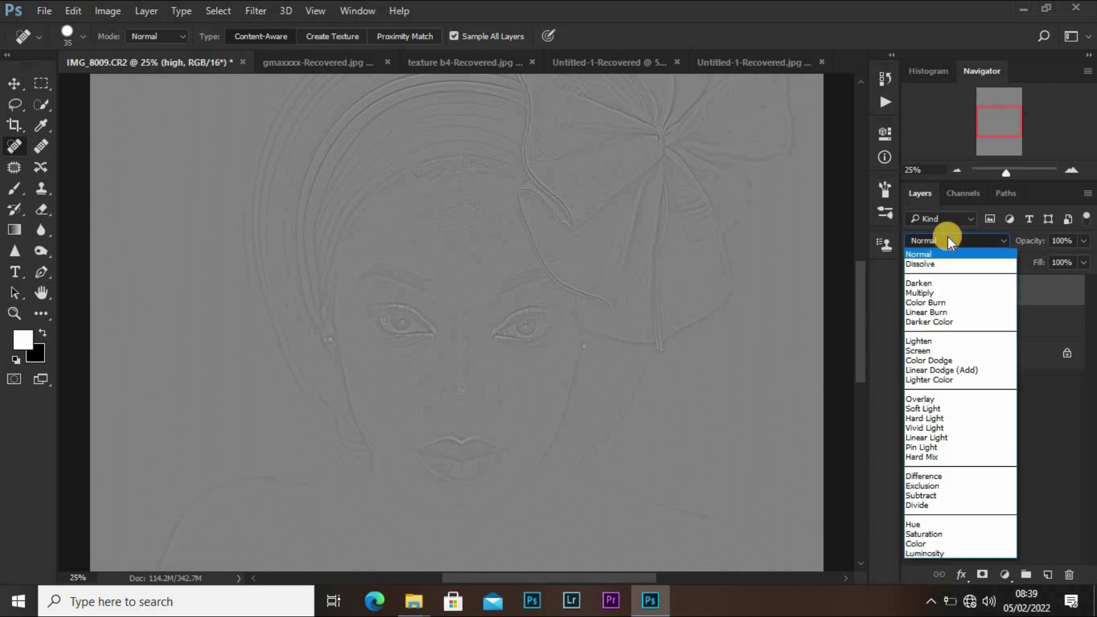
{"action": "left_click", "coordinate": [936, 438]}
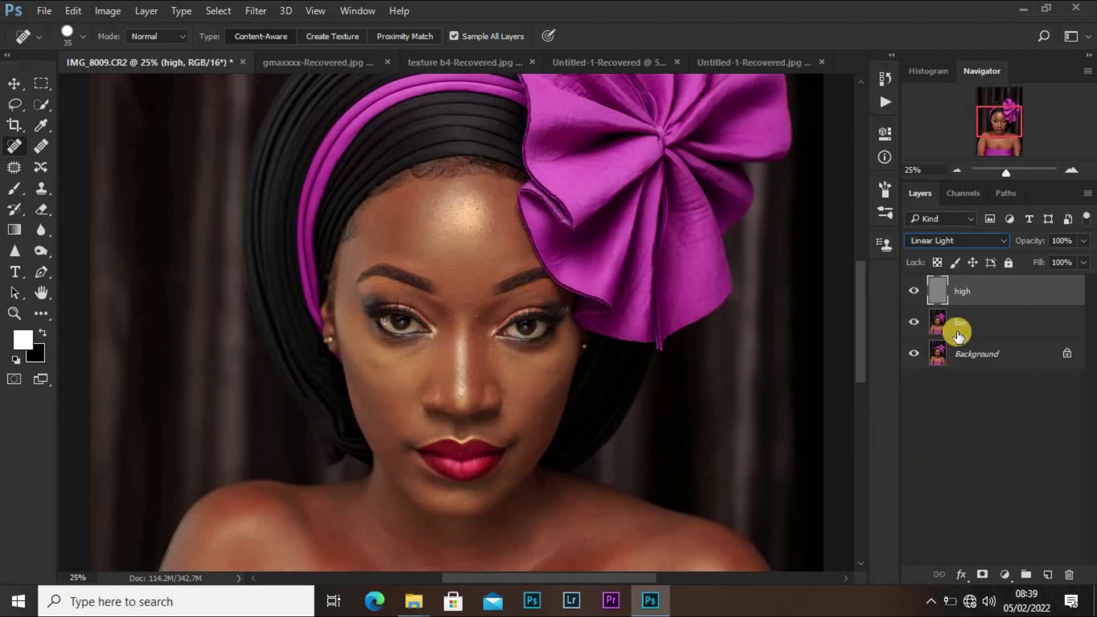
{"action": "left_click", "coordinate": [1041, 330]}
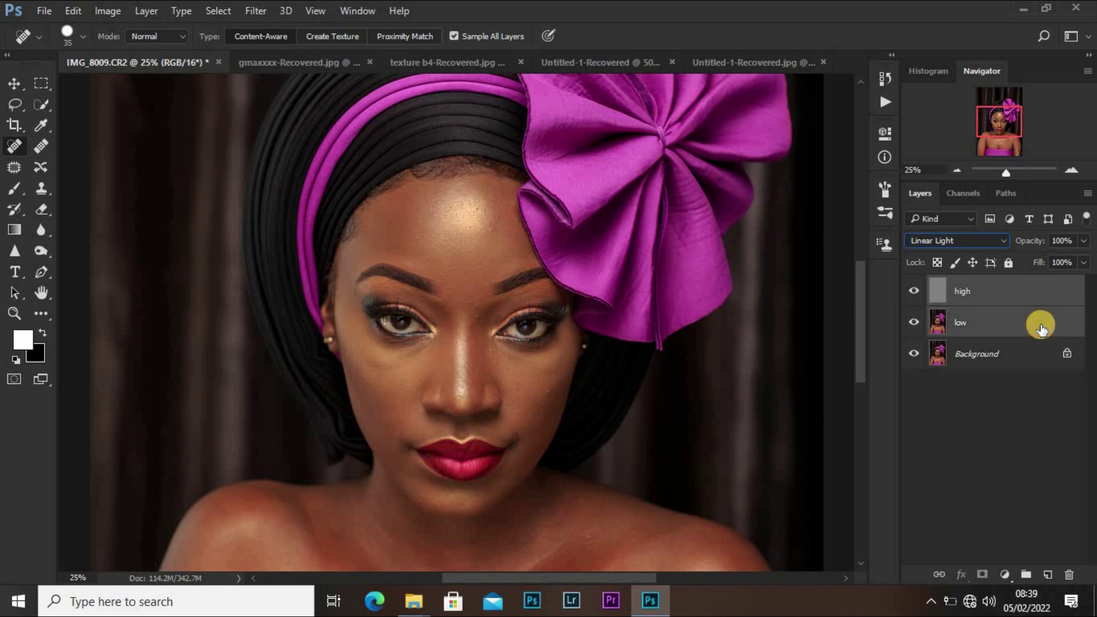
{"action": "left_click_drag", "start_coordinate": [1026, 311], "coordinate": [1026, 574]}
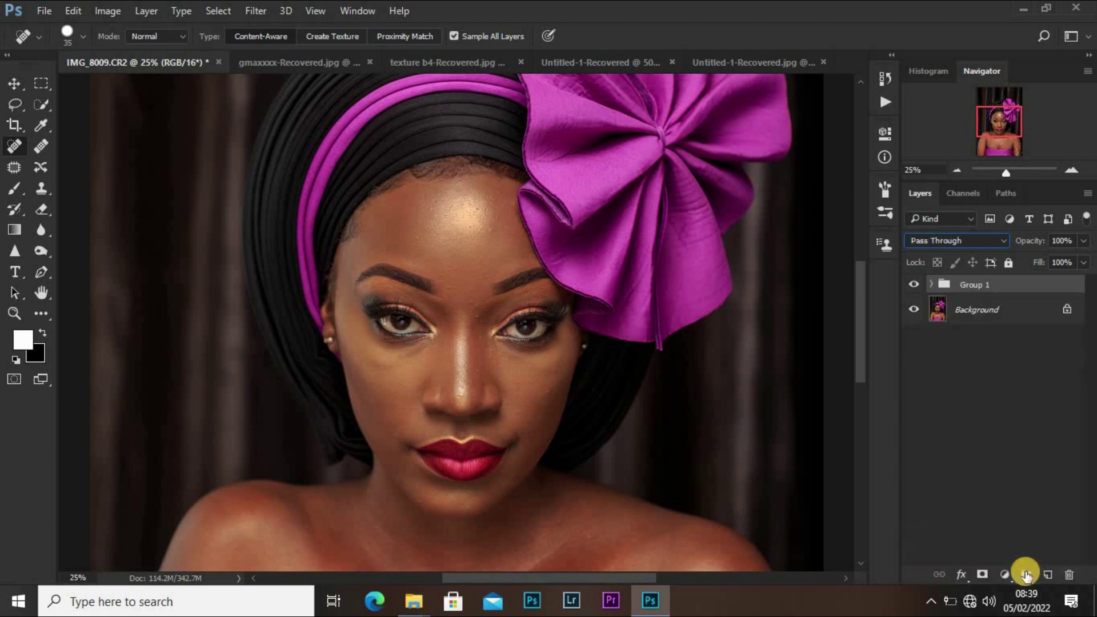
{"action": "double_click", "coordinate": [966, 282]}
{"action": "type", "text": "F"}
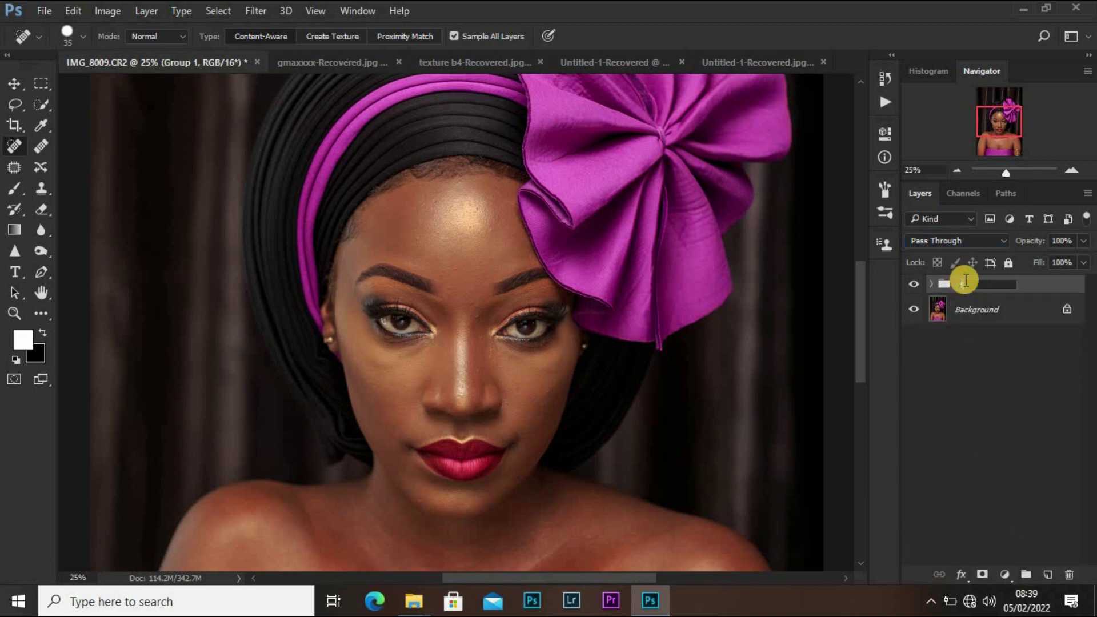
{"action": "type", "text": "s"}
{"action": "key", "text": "Return"}
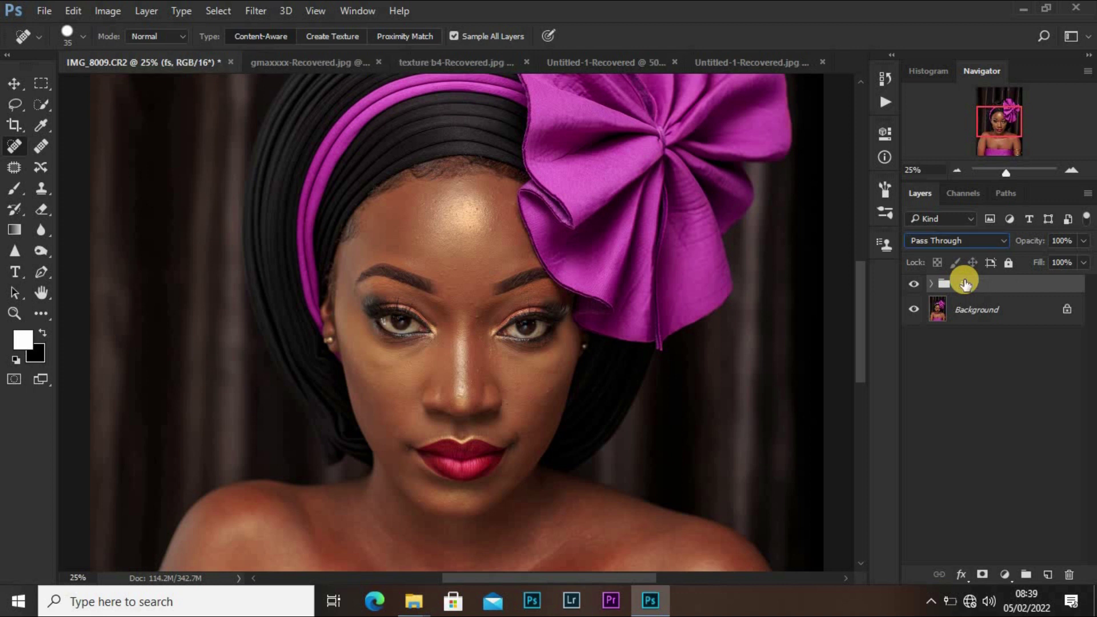
{"action": "left_click", "coordinate": [930, 286]}
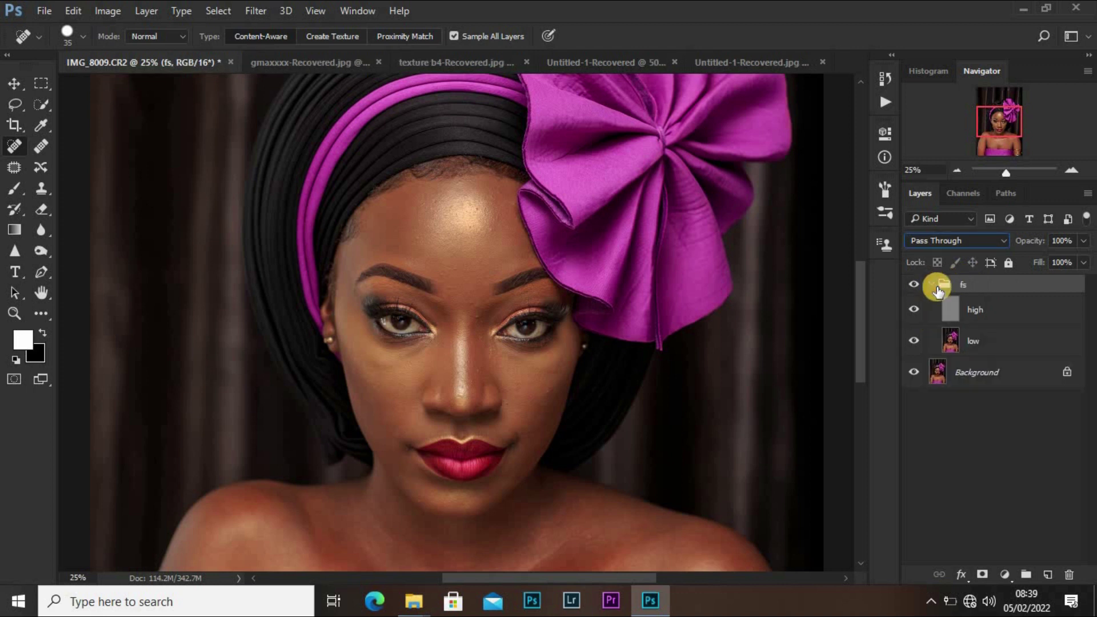
Step: Select the low layer, switch to the Mixer Brush, clean it, and enable clean after each stroke
{"action": "left_click", "coordinate": [984, 345]}
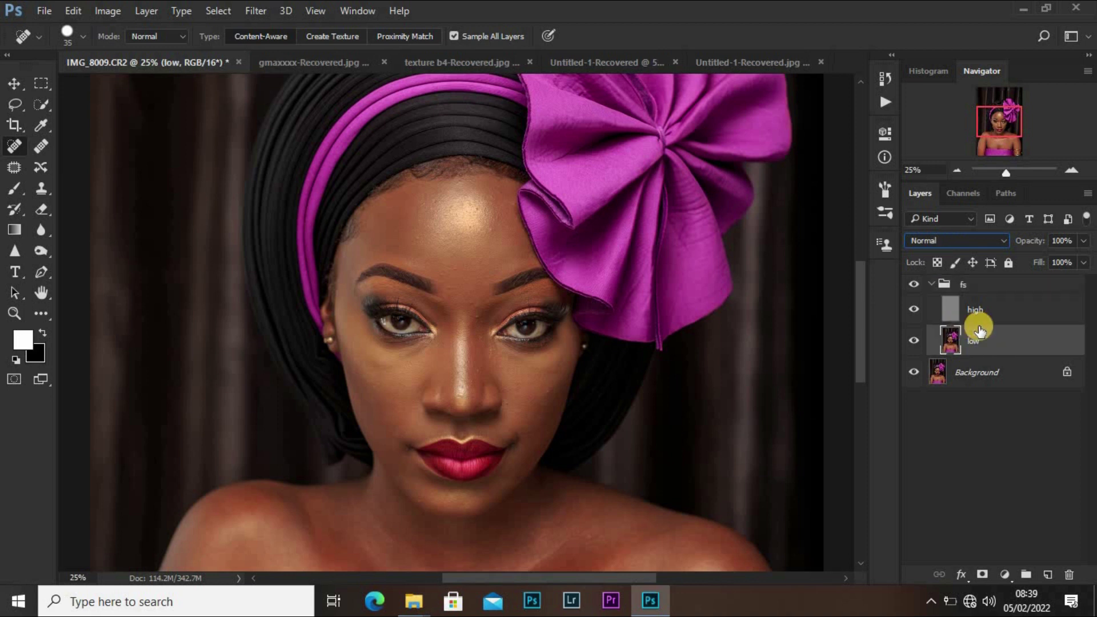
{"action": "left_click", "coordinate": [40, 315]}
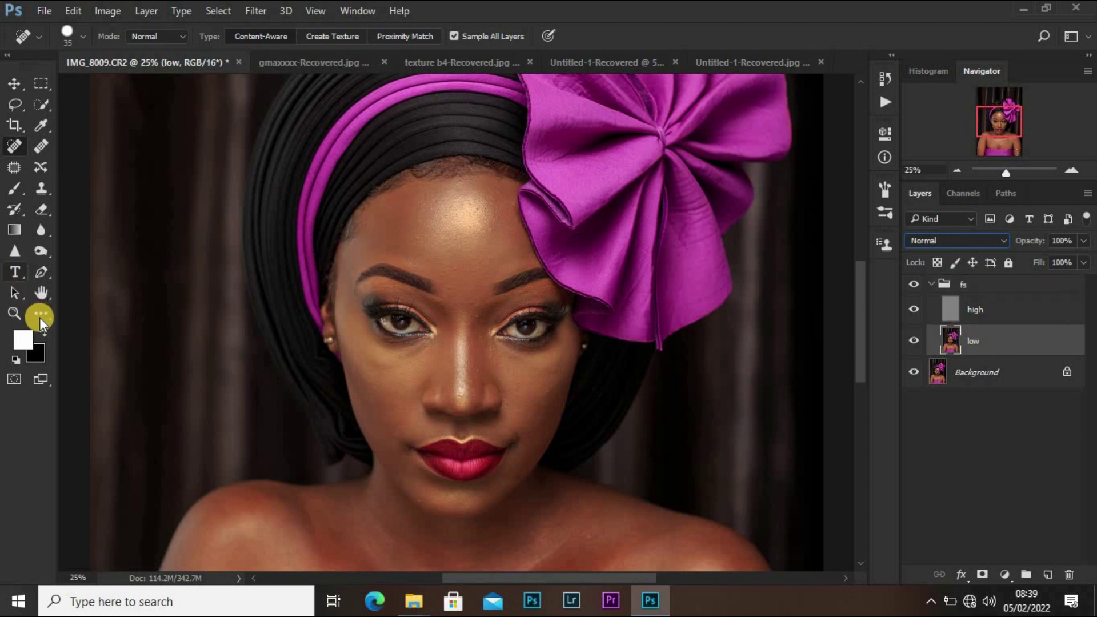
{"action": "left_click", "coordinate": [39, 316]}
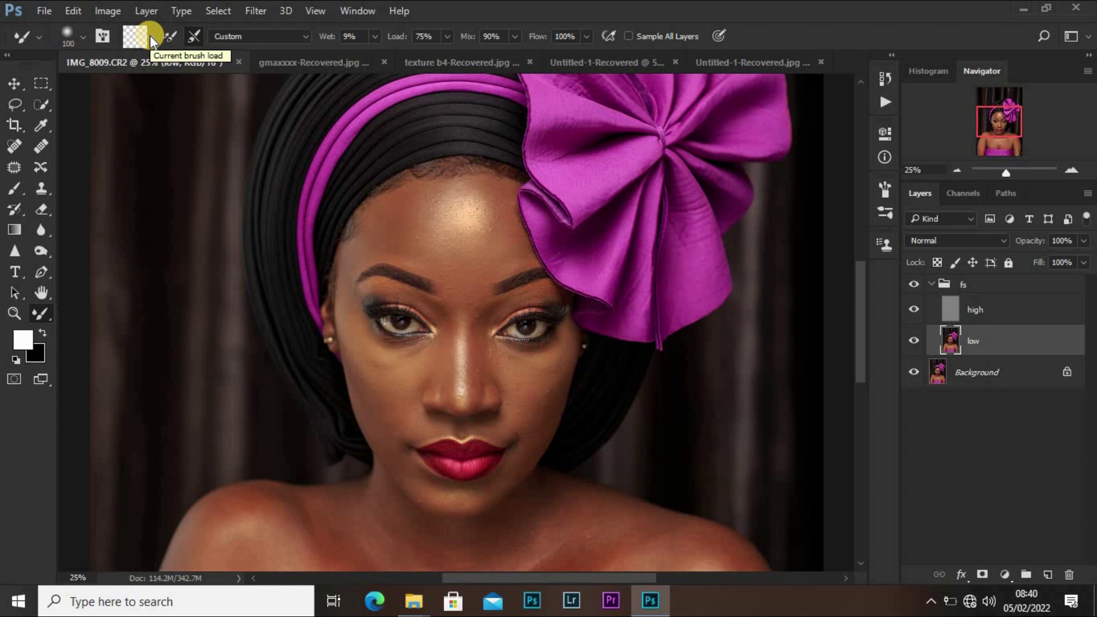
{"action": "left_click", "coordinate": [83, 38]}
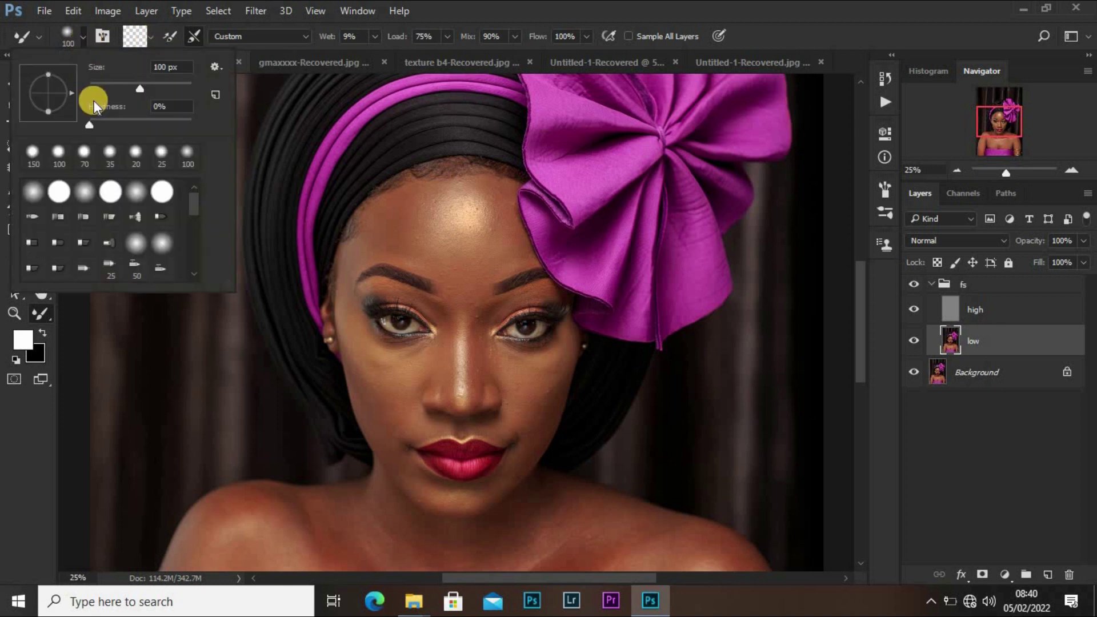
{"action": "left_click", "coordinate": [84, 30]}
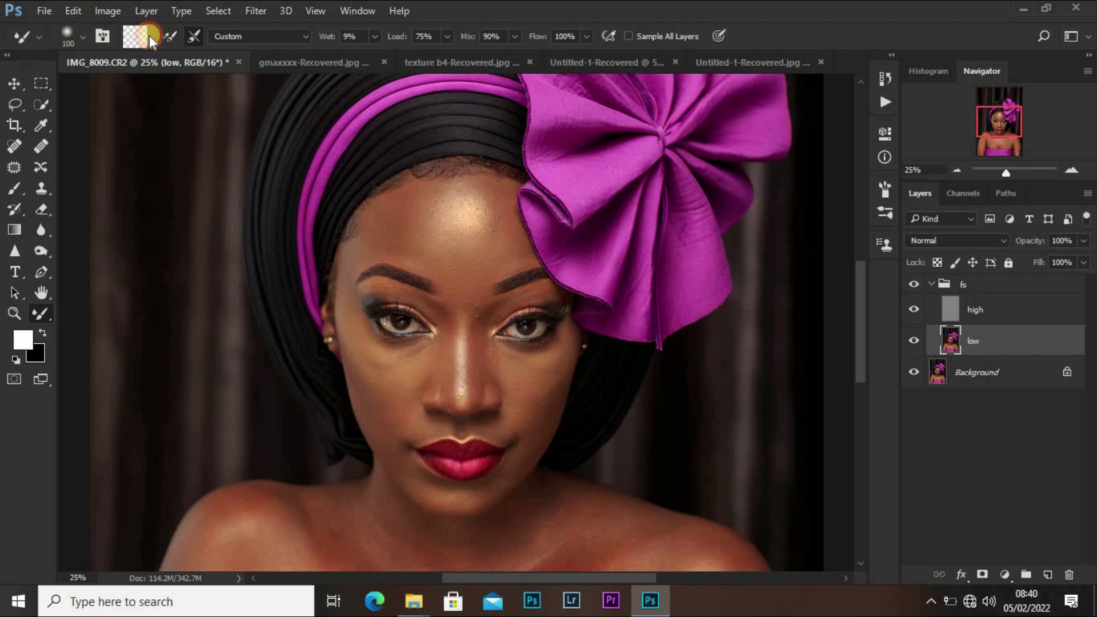
{"action": "left_click", "coordinate": [149, 35]}
{"action": "left_click", "coordinate": [157, 74]}
{"action": "left_click", "coordinate": [193, 36]}
Step: Enable Sample All Layers and paint 200 px Mixer Brush strokes over the forehead on low
{"action": "left_click", "coordinate": [628, 36]}
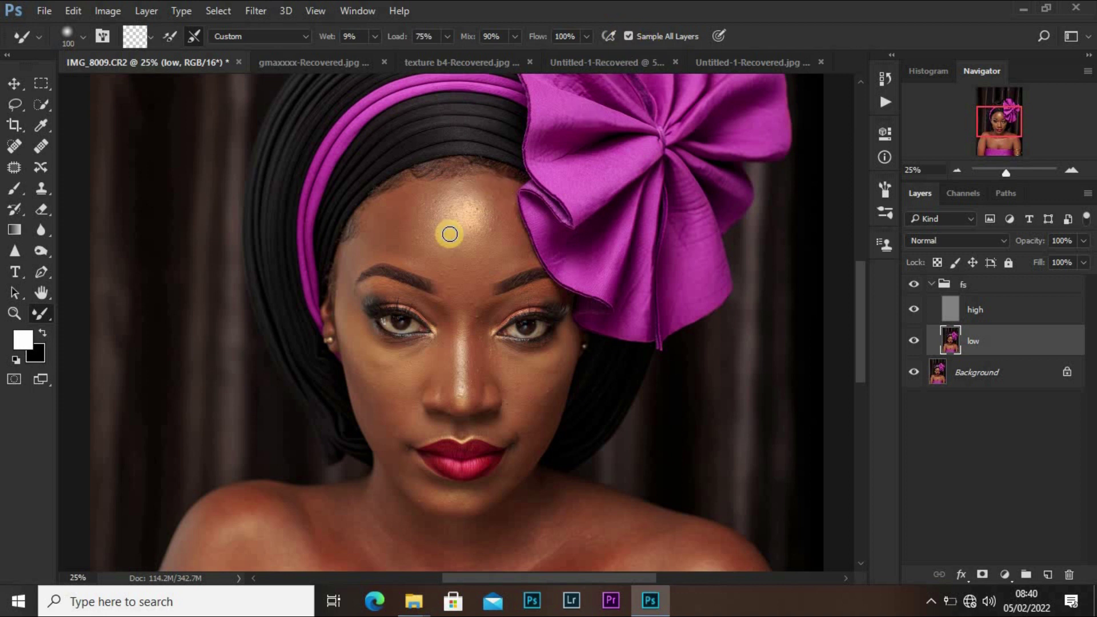
{"action": "key", "text": "bracketright"}
{"action": "key", "text": "bracketright"}
{"action": "key", "text": "bracketright"}
{"action": "key", "text": "bracketright"}
{"action": "mouse_move", "coordinate": [450, 234]}
{"action": "left_mouse_down"}
{"action": "mouse_move", "coordinate": [471, 226]}
{"action": "mouse_move", "coordinate": [452, 255]}
{"action": "mouse_move", "coordinate": [442, 211]}
{"action": "mouse_move", "coordinate": [468, 231]}
{"action": "mouse_move", "coordinate": [435, 231]}
{"action": "mouse_move", "coordinate": [466, 219]}
{"action": "mouse_move", "coordinate": [446, 242]}
{"action": "mouse_move", "coordinate": [468, 225]}
{"action": "mouse_move", "coordinate": [460, 239]}
{"action": "mouse_move", "coordinate": [470, 234]}
{"action": "mouse_move", "coordinate": [409, 227]}
{"action": "mouse_move", "coordinate": [461, 238]}
{"action": "mouse_move", "coordinate": [465, 227]}
{"action": "mouse_move", "coordinate": [519, 250]}
{"action": "left_mouse_up"}
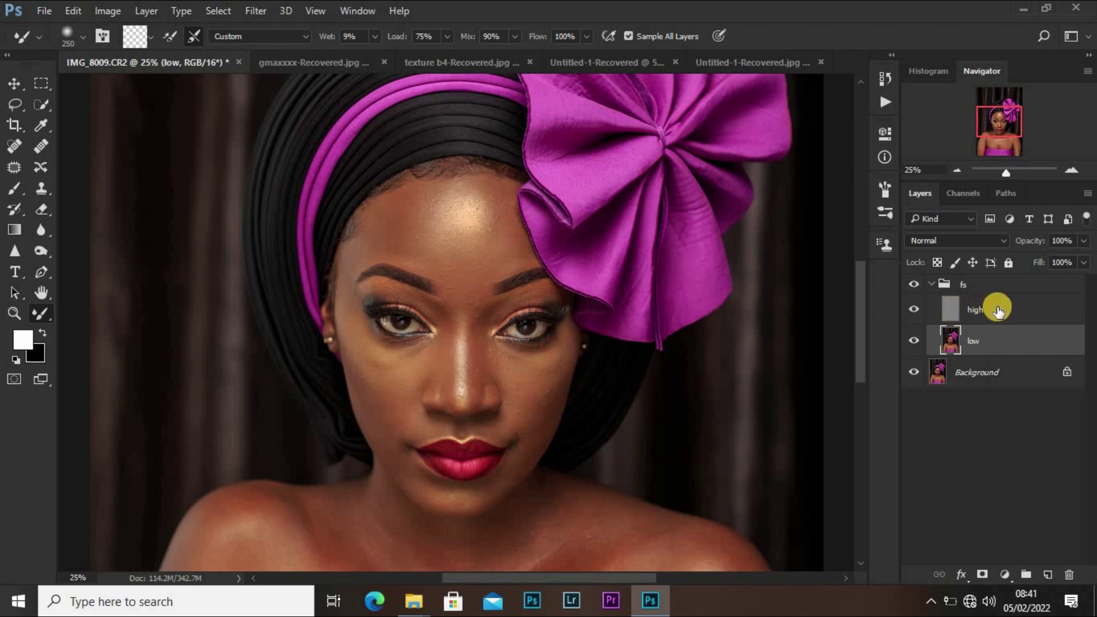
{"action": "left_click_drag", "start_coordinate": [992, 311], "coordinate": [466, 215]}
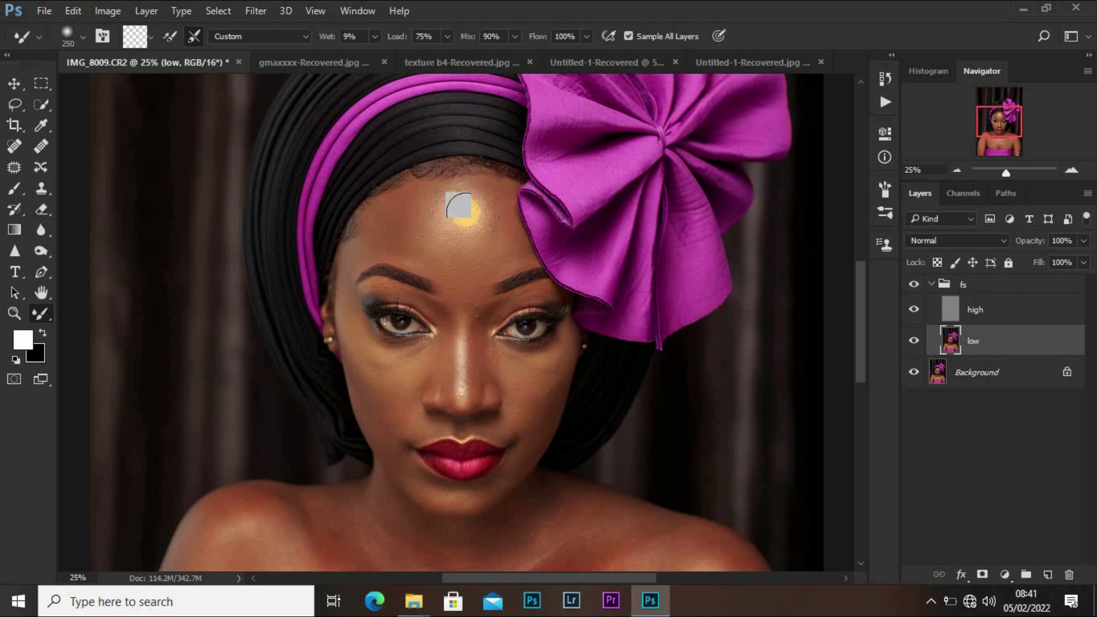
{"action": "left_click_drag", "start_coordinate": [465, 212], "coordinate": [1019, 315]}
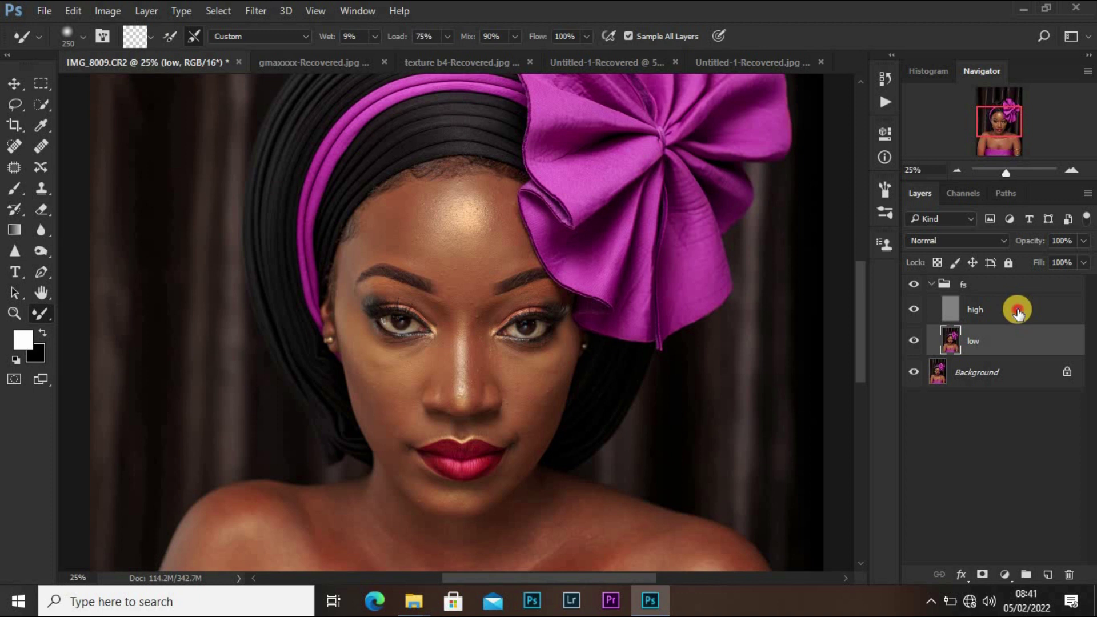
{"action": "left_click", "coordinate": [1019, 314]}
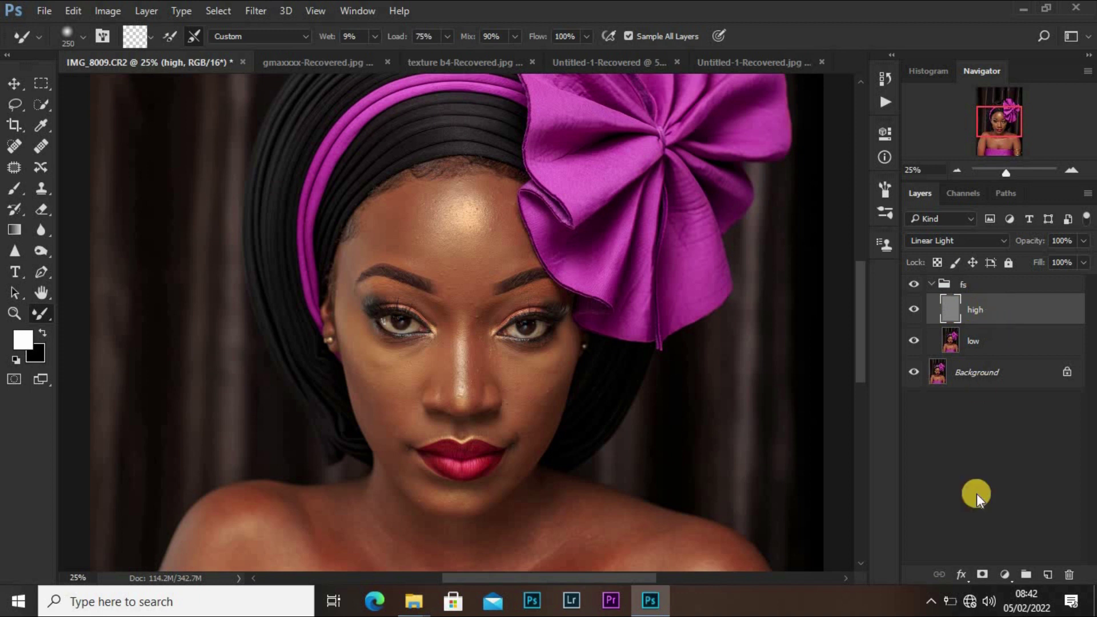
Step: Add a Black & White adjustment with Reds at -29 and toggle its visibility to compare
{"action": "left_click", "coordinate": [1005, 572]}
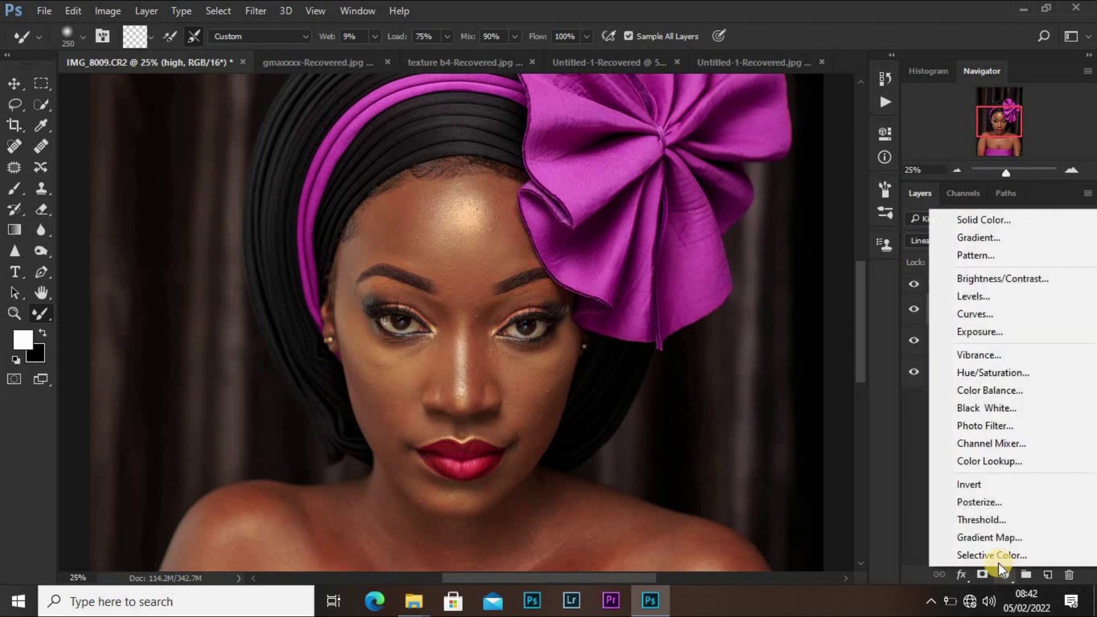
{"action": "left_click", "coordinate": [991, 408]}
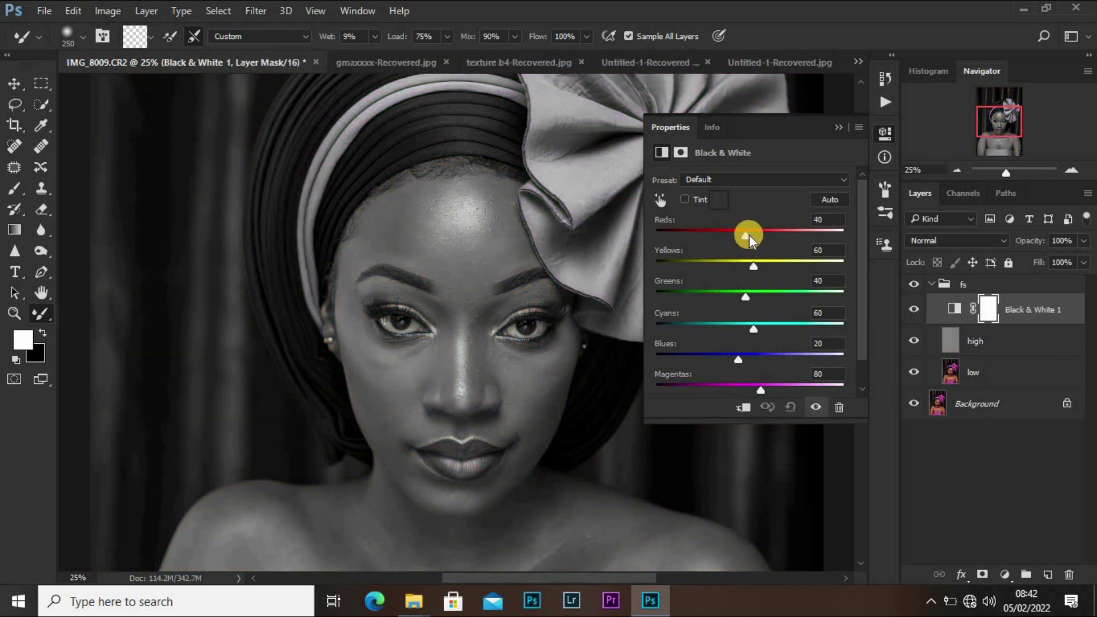
{"action": "left_click_drag", "start_coordinate": [749, 234], "coordinate": [721, 235]}
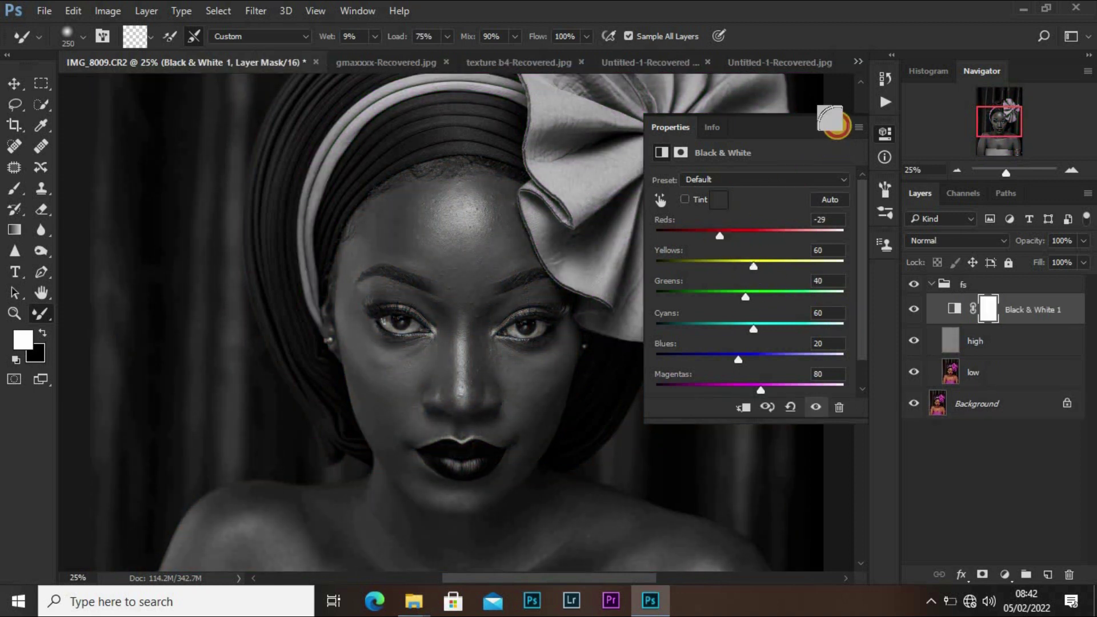
{"action": "left_click", "coordinate": [838, 126]}
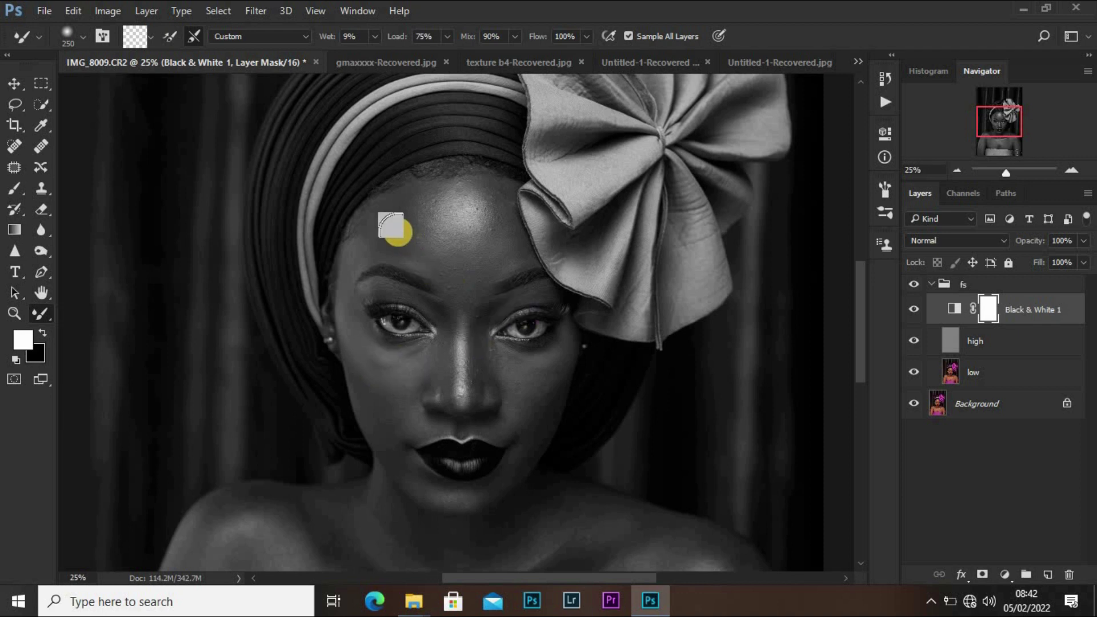
{"action": "left_click", "coordinate": [915, 309]}
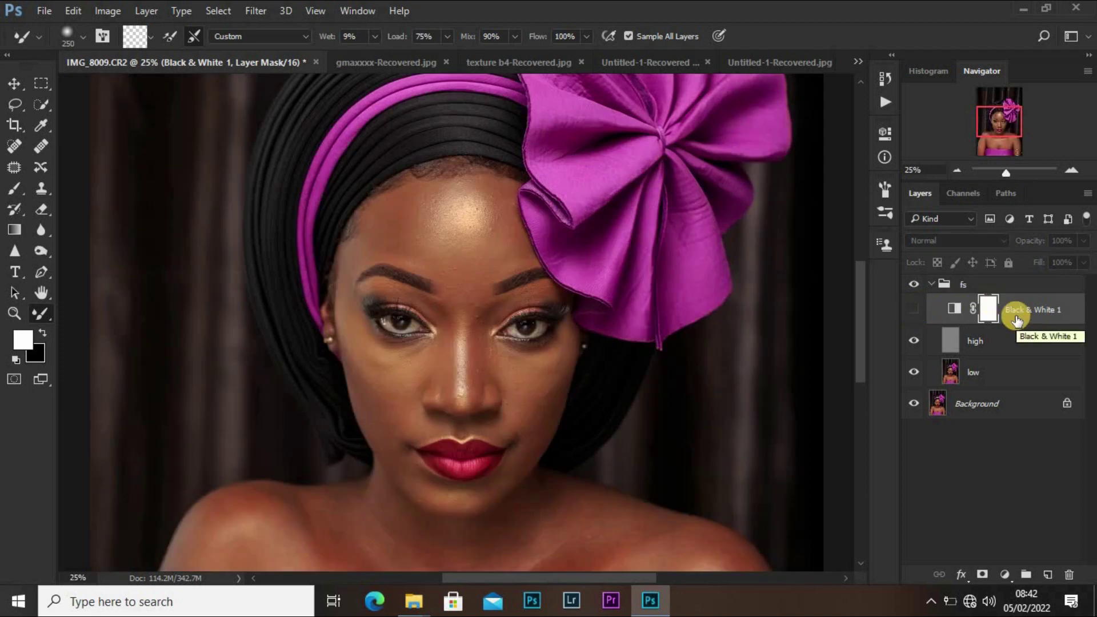
{"action": "left_click", "coordinate": [912, 310]}
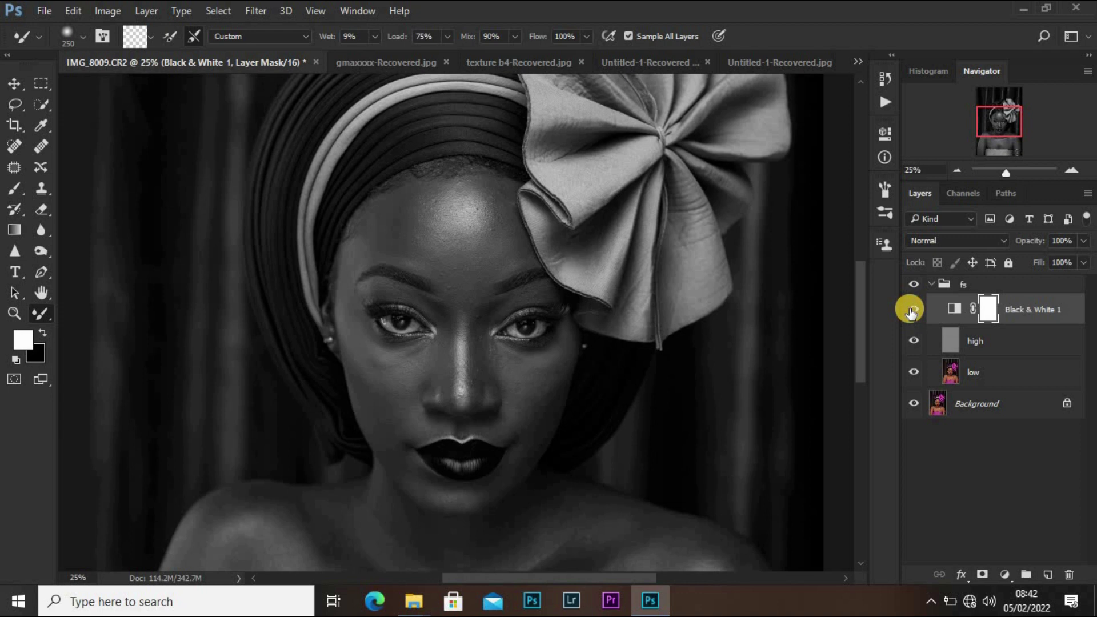
Step: Delete the Black & White 1 adjustment to restore the full-colour portrait
{"action": "left_click", "coordinate": [997, 374]}
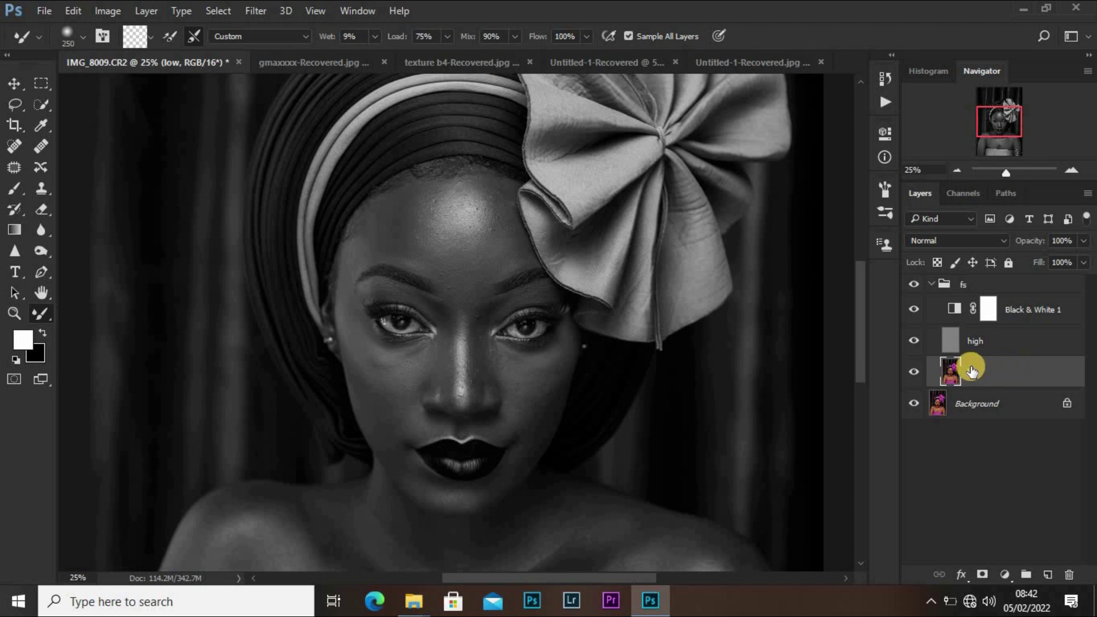
{"action": "left_click", "coordinate": [1034, 309]}
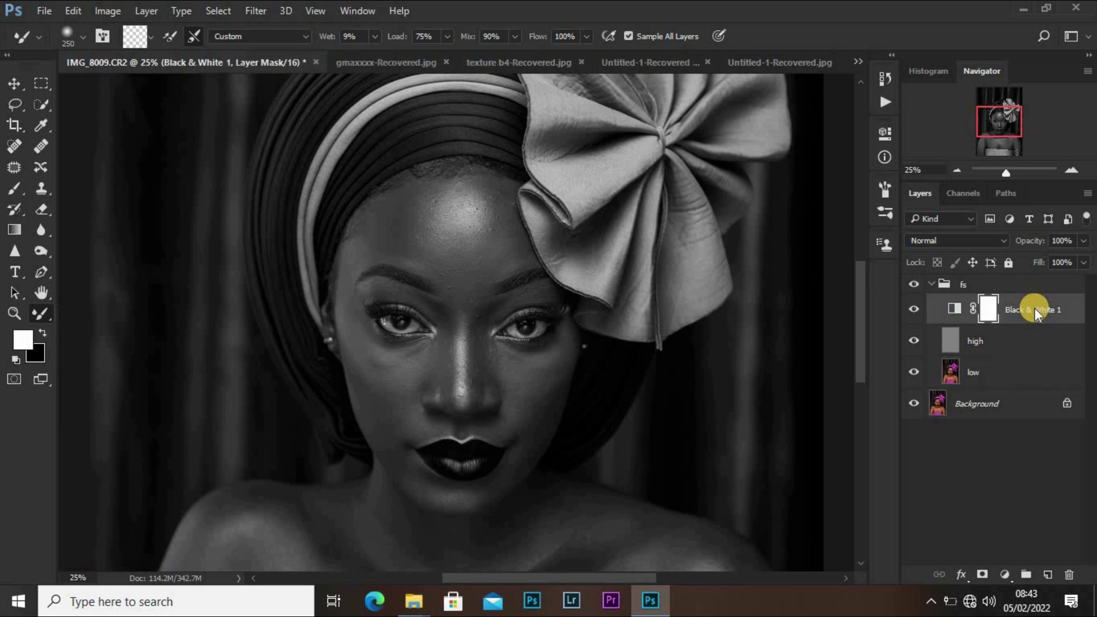
{"action": "key", "text": "Delete"}
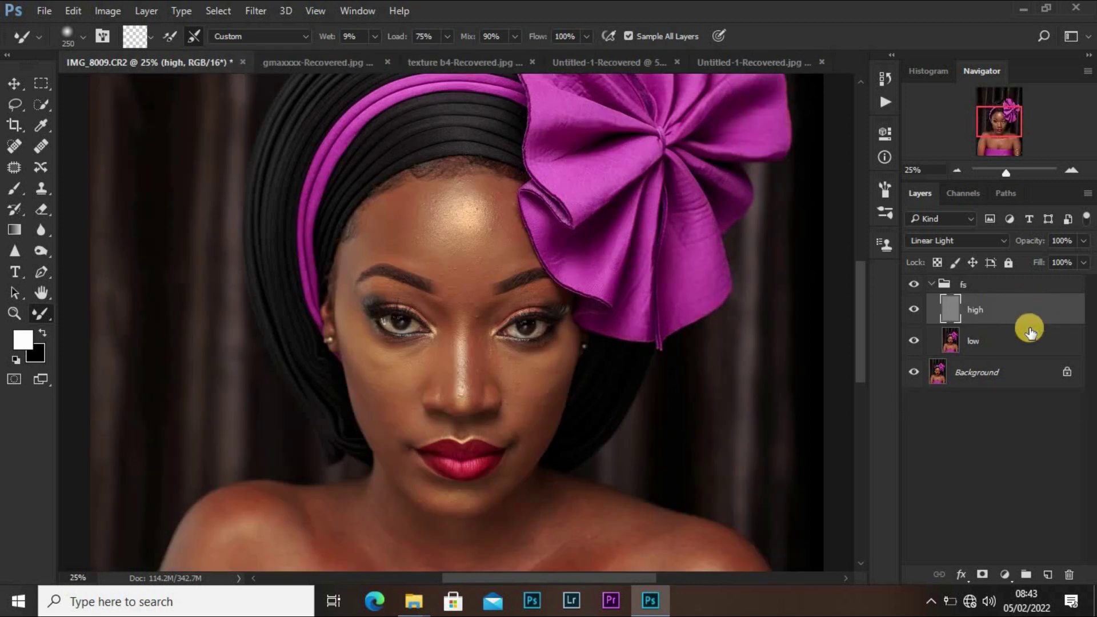
Step: Select low, hide high, and blend the forehead up to the hairline with the Mixer Brush
{"action": "left_click", "coordinate": [1024, 352]}
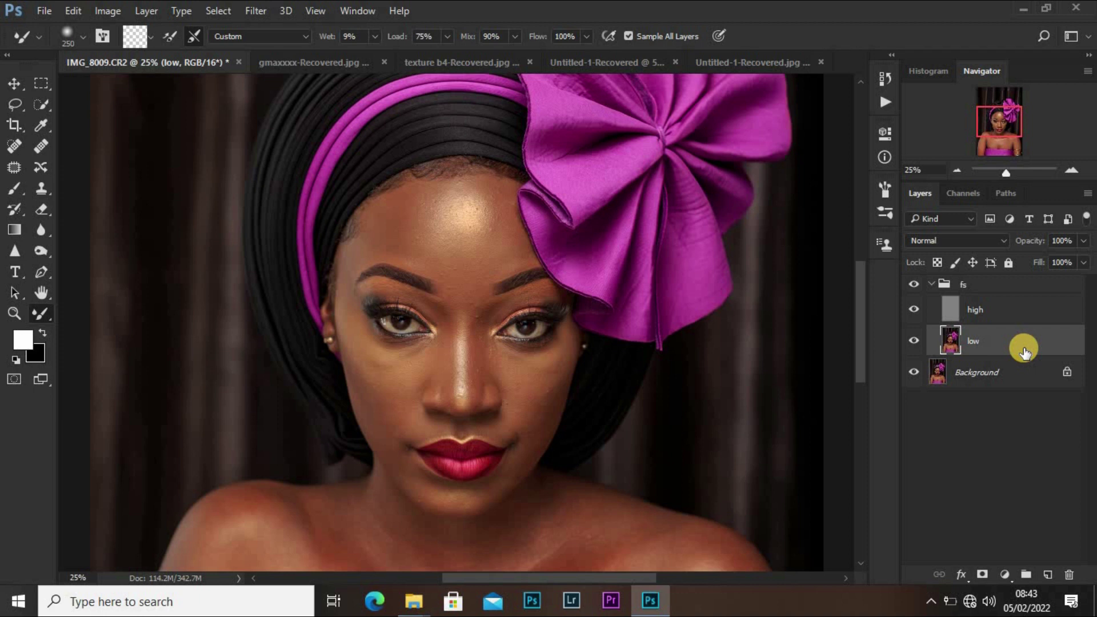
{"action": "left_click", "coordinate": [916, 311]}
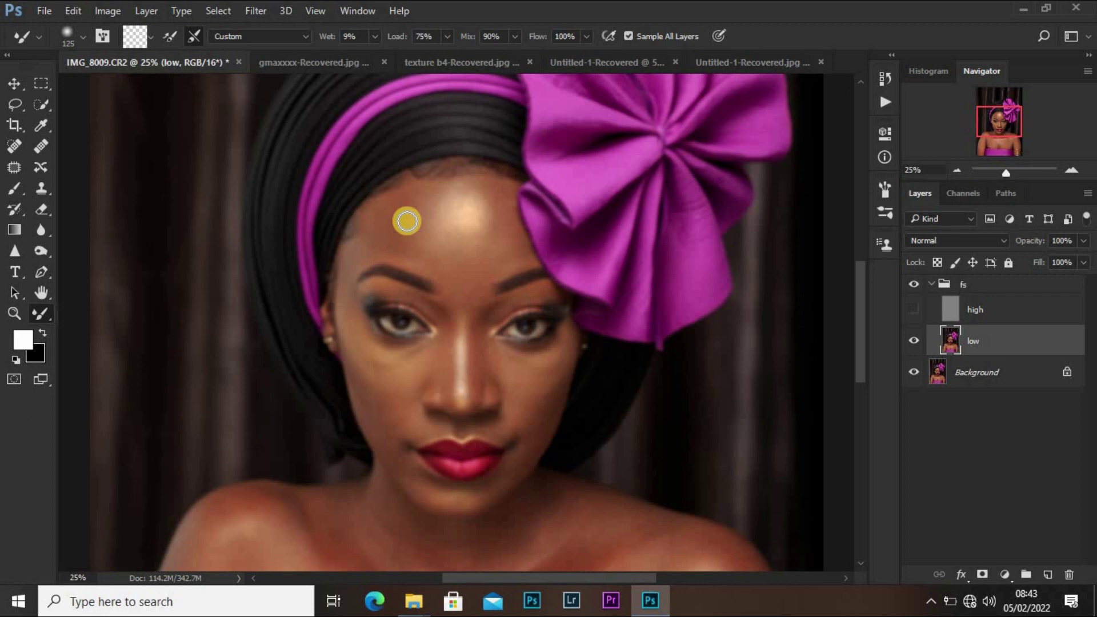
{"action": "key", "text": "bracketright"}
{"action": "key", "text": "bracketright"}
{"action": "key", "text": "bracketright"}
{"action": "key", "text": "bracketright"}
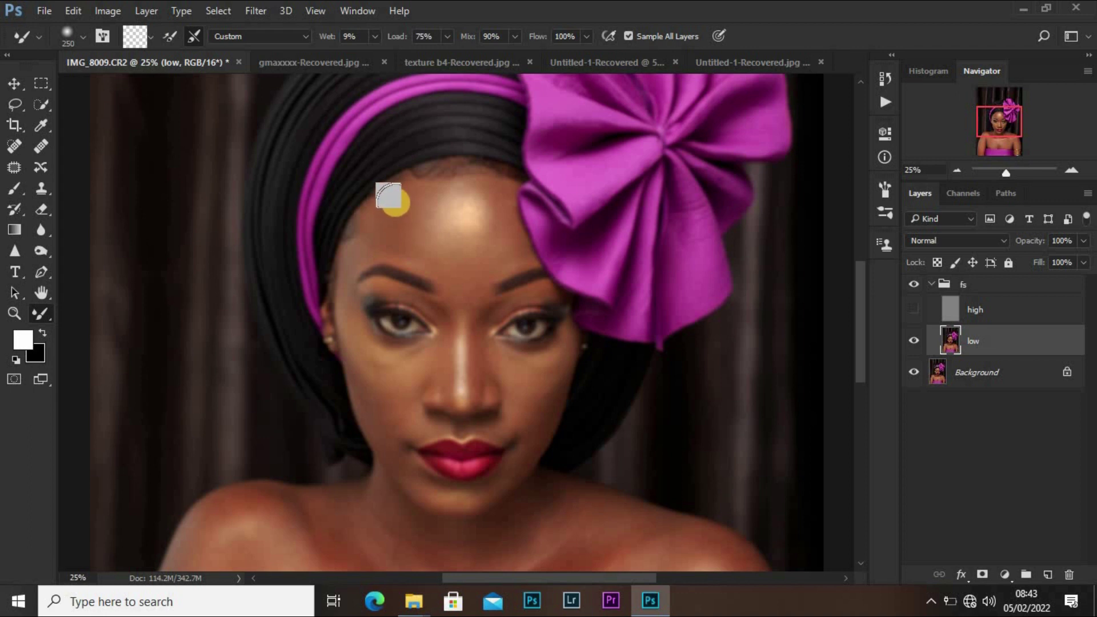
{"action": "mouse_move", "coordinate": [397, 202]}
{"action": "left_mouse_down"}
{"action": "mouse_move", "coordinate": [401, 193]}
{"action": "mouse_move", "coordinate": [395, 219]}
{"action": "mouse_move", "coordinate": [407, 231]}
{"action": "mouse_move", "coordinate": [413, 206]}
{"action": "mouse_move", "coordinate": [429, 200]}
{"action": "mouse_move", "coordinate": [384, 223]}
{"action": "mouse_move", "coordinate": [428, 251]}
{"action": "mouse_move", "coordinate": [411, 243]}
{"action": "mouse_move", "coordinate": [402, 208]}
{"action": "mouse_move", "coordinate": [371, 235]}
{"action": "mouse_move", "coordinate": [420, 247]}
{"action": "mouse_move", "coordinate": [489, 241]}
{"action": "left_mouse_up"}
{"action": "key", "text": "bracketleft"}
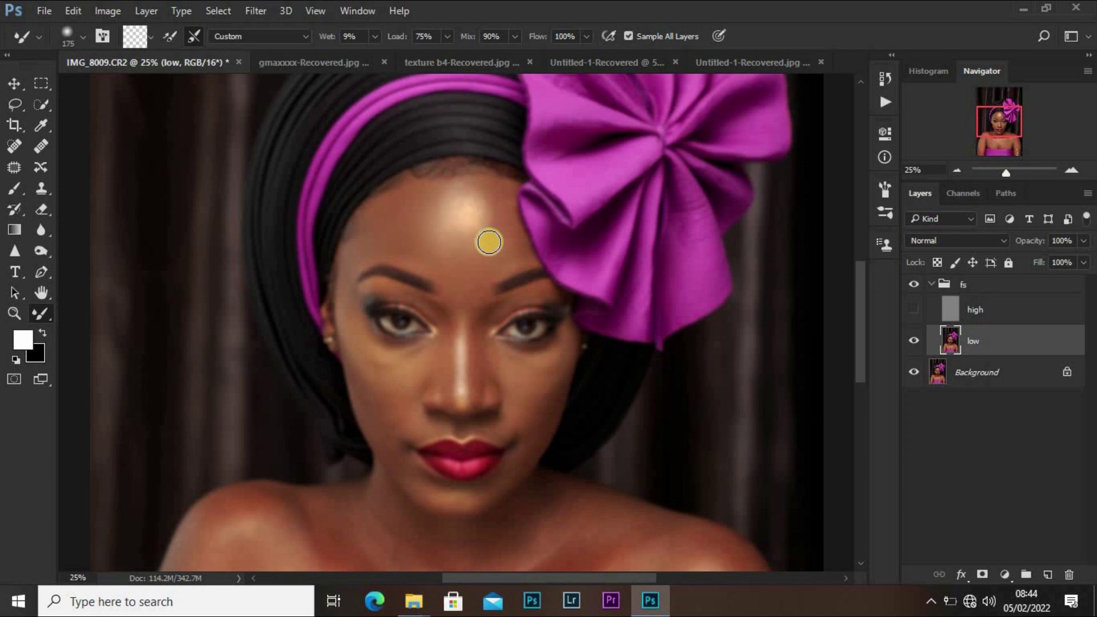
{"action": "key", "text": "bracketleft"}
{"action": "mouse_move", "coordinate": [507, 215]}
{"action": "left_mouse_down"}
{"action": "mouse_move", "coordinate": [491, 252]}
{"action": "mouse_move", "coordinate": [506, 235]}
{"action": "mouse_move", "coordinate": [489, 255]}
{"action": "mouse_move", "coordinate": [491, 202]}
{"action": "mouse_move", "coordinate": [460, 183]}
{"action": "mouse_move", "coordinate": [486, 187]}
{"action": "mouse_move", "coordinate": [496, 205]}
{"action": "mouse_move", "coordinate": [483, 261]}
{"action": "mouse_move", "coordinate": [450, 267]}
{"action": "mouse_move", "coordinate": [432, 246]}
{"action": "mouse_move", "coordinate": [443, 167]}
{"action": "mouse_move", "coordinate": [453, 183]}
{"action": "mouse_move", "coordinate": [431, 199]}
{"action": "mouse_move", "coordinate": [500, 196]}
{"action": "mouse_move", "coordinate": [472, 232]}
{"action": "mouse_move", "coordinate": [454, 211]}
{"action": "left_mouse_up"}
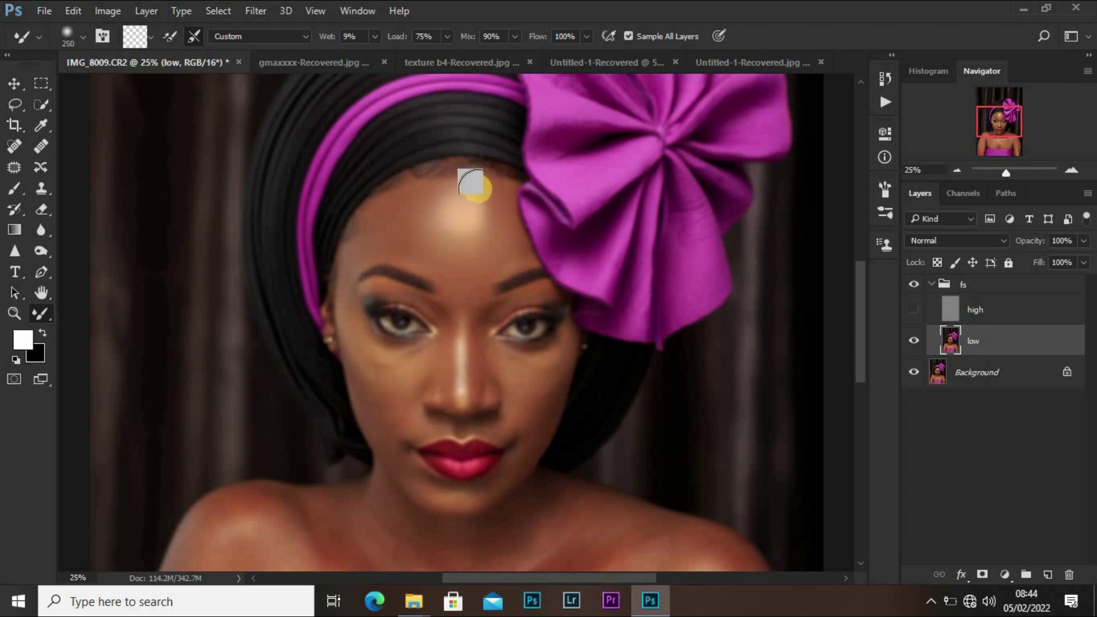
{"action": "key", "text": "bracketright"}
{"action": "mouse_move", "coordinate": [484, 203]}
{"action": "left_mouse_down"}
{"action": "mouse_move", "coordinate": [489, 237]}
{"action": "mouse_move", "coordinate": [444, 239]}
{"action": "mouse_move", "coordinate": [436, 189]}
{"action": "mouse_move", "coordinate": [427, 221]}
{"action": "mouse_move", "coordinate": [444, 195]}
{"action": "mouse_move", "coordinate": [470, 207]}
{"action": "left_mouse_up"}
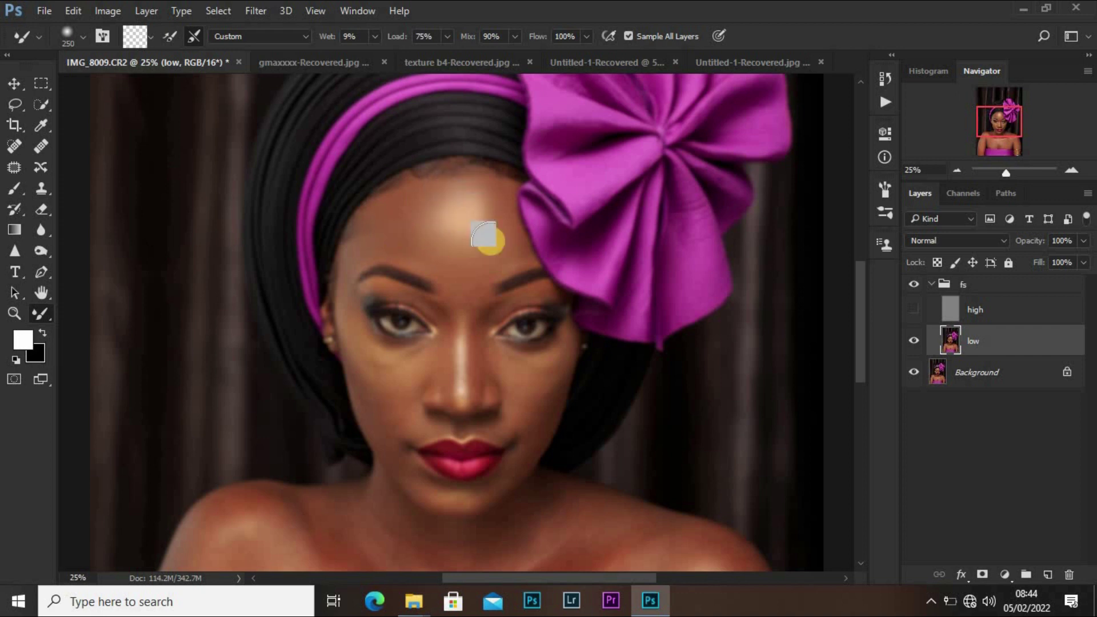
Step: Show the high layer and toggle the fs group repeatedly to compare before and after
{"action": "left_click", "coordinate": [912, 303]}
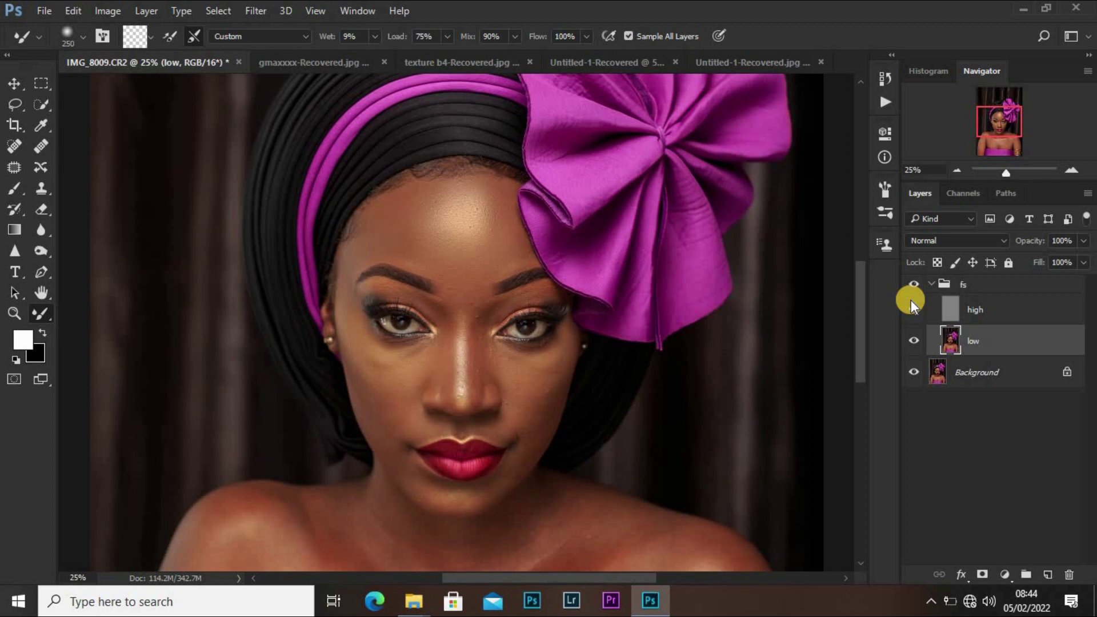
{"action": "left_click", "coordinate": [912, 304]}
{"action": "left_click", "coordinate": [914, 286]}
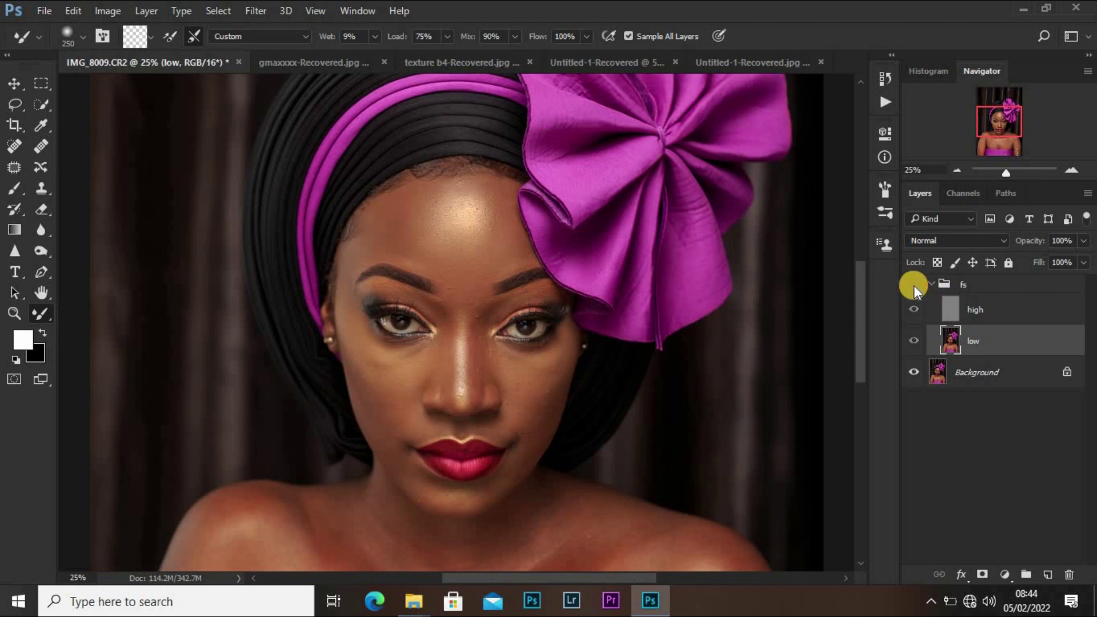
{"action": "left_click", "coordinate": [914, 286]}
{"action": "left_click", "coordinate": [914, 286]}
{"action": "left_click", "coordinate": [914, 286]}
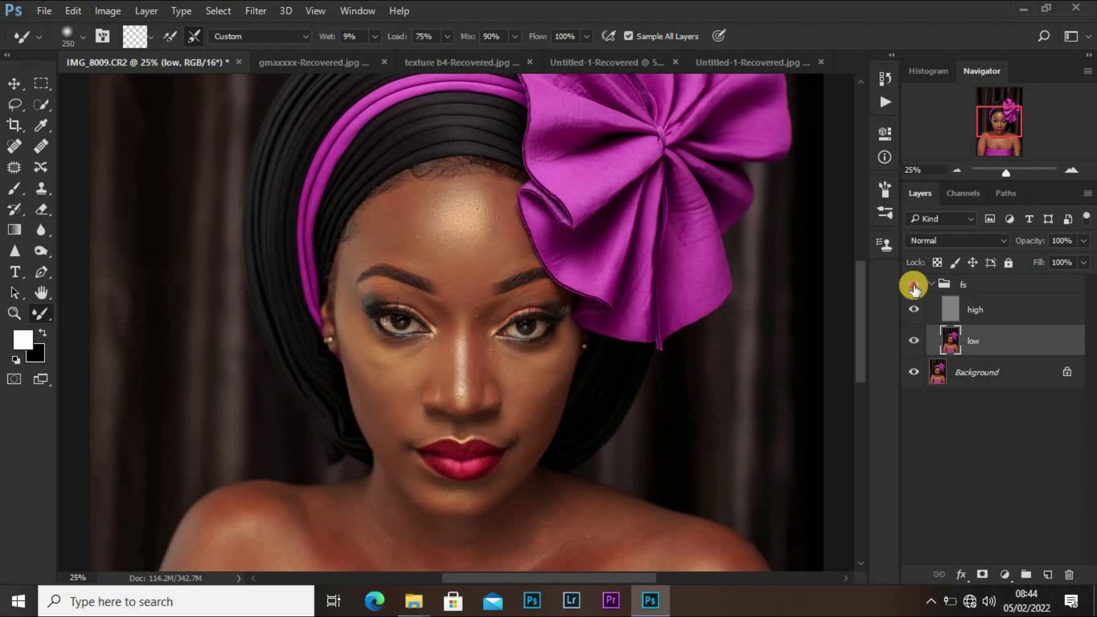
{"action": "left_click", "coordinate": [914, 286]}
{"action": "left_click", "coordinate": [914, 286]}
{"action": "left_click", "coordinate": [914, 286]}
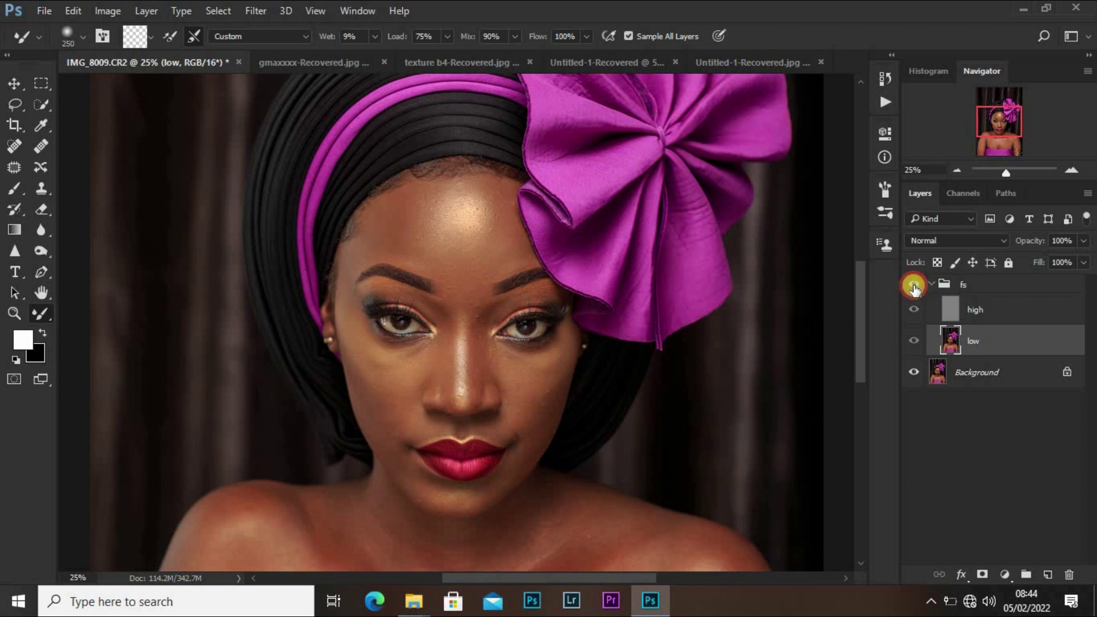
{"action": "left_click", "coordinate": [914, 286]}
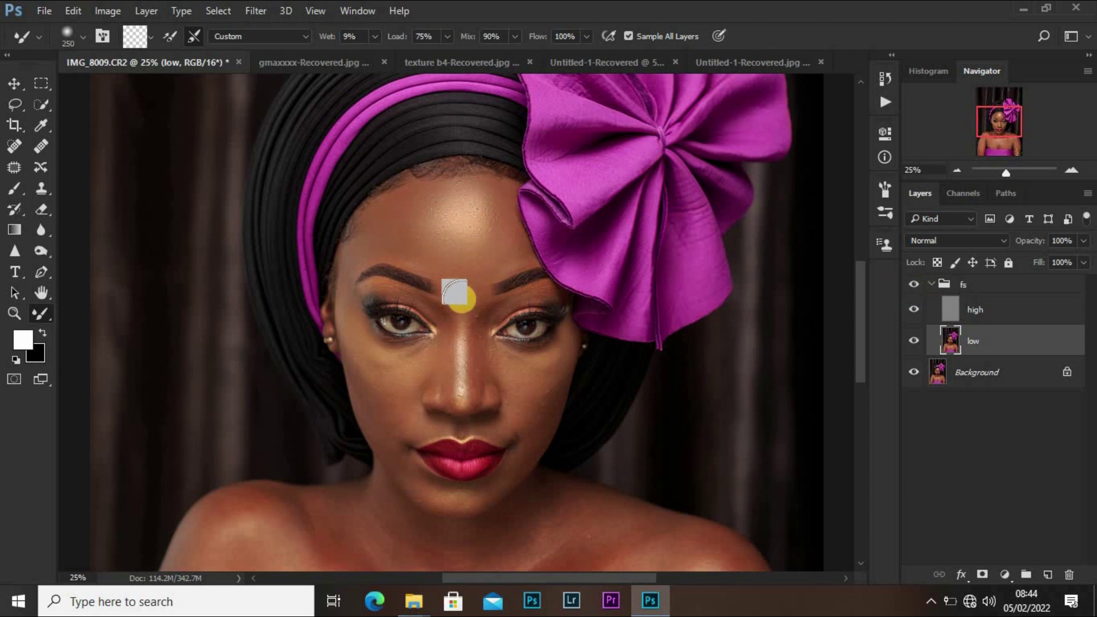
Step: Hide high and blend the cheeks, under-eye, brow and nose bridge on the low layer
{"action": "left_click", "coordinate": [913, 310]}
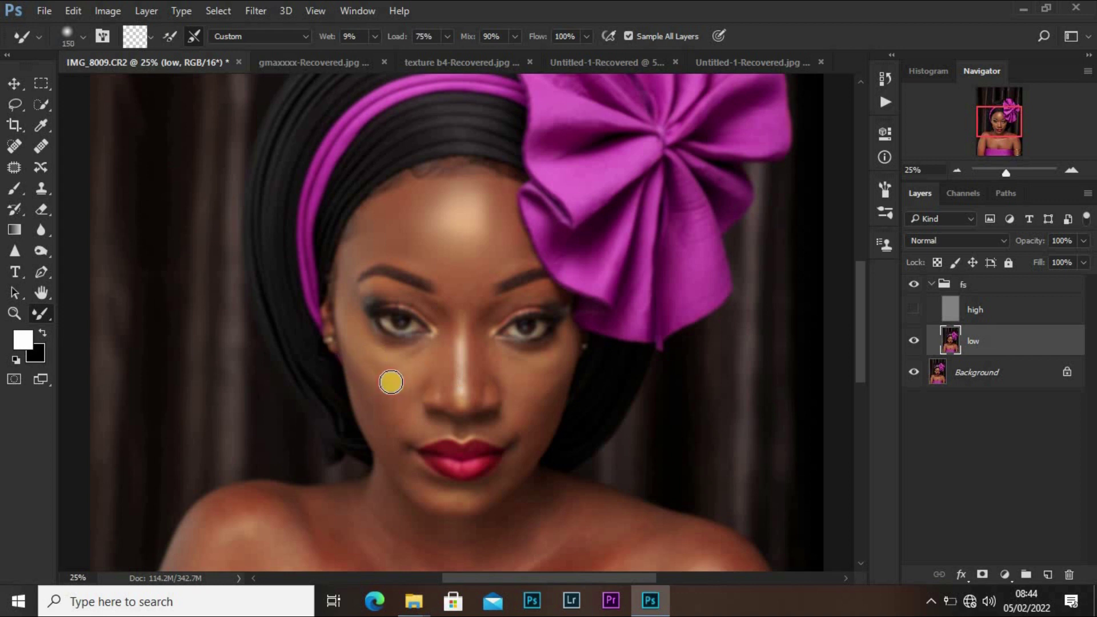
{"action": "mouse_move", "coordinate": [391, 382]}
{"action": "left_mouse_down"}
{"action": "mouse_move", "coordinate": [371, 355]}
{"action": "mouse_move", "coordinate": [394, 373]}
{"action": "mouse_move", "coordinate": [365, 341]}
{"action": "mouse_move", "coordinate": [366, 358]}
{"action": "mouse_move", "coordinate": [392, 372]}
{"action": "mouse_move", "coordinate": [388, 364]}
{"action": "mouse_move", "coordinate": [414, 355]}
{"action": "mouse_move", "coordinate": [378, 365]}
{"action": "mouse_move", "coordinate": [389, 351]}
{"action": "left_mouse_up"}
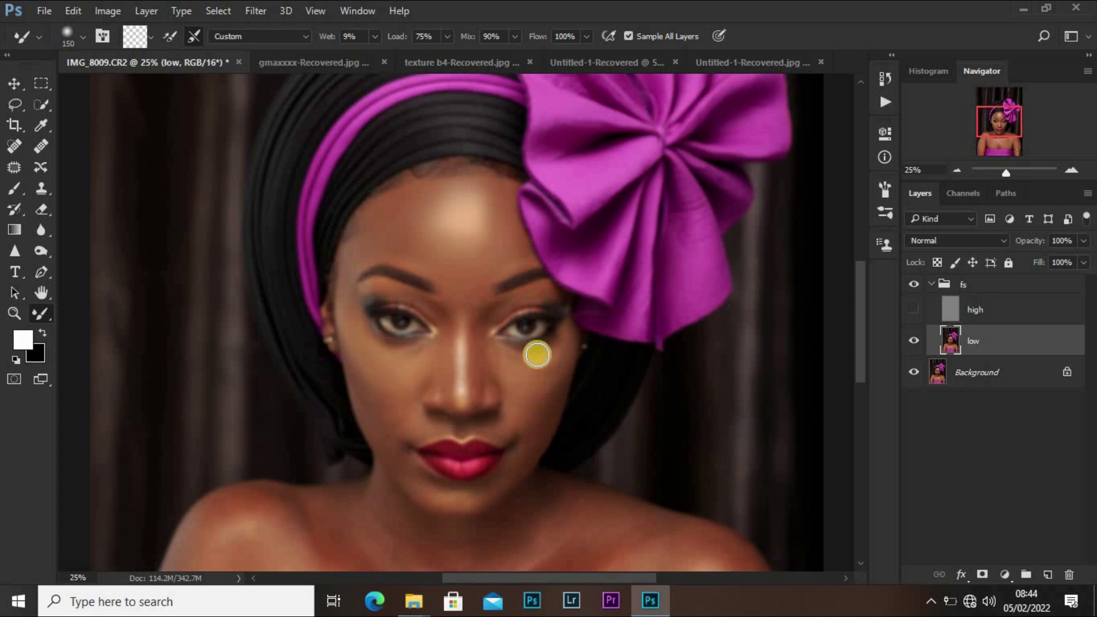
{"action": "mouse_move", "coordinate": [537, 355]}
{"action": "left_mouse_down"}
{"action": "mouse_move", "coordinate": [547, 389]}
{"action": "mouse_move", "coordinate": [551, 368]}
{"action": "mouse_move", "coordinate": [548, 386]}
{"action": "mouse_move", "coordinate": [550, 376]}
{"action": "mouse_move", "coordinate": [513, 373]}
{"action": "mouse_move", "coordinate": [507, 358]}
{"action": "mouse_move", "coordinate": [515, 375]}
{"action": "mouse_move", "coordinate": [507, 358]}
{"action": "mouse_move", "coordinate": [529, 366]}
{"action": "left_mouse_up"}
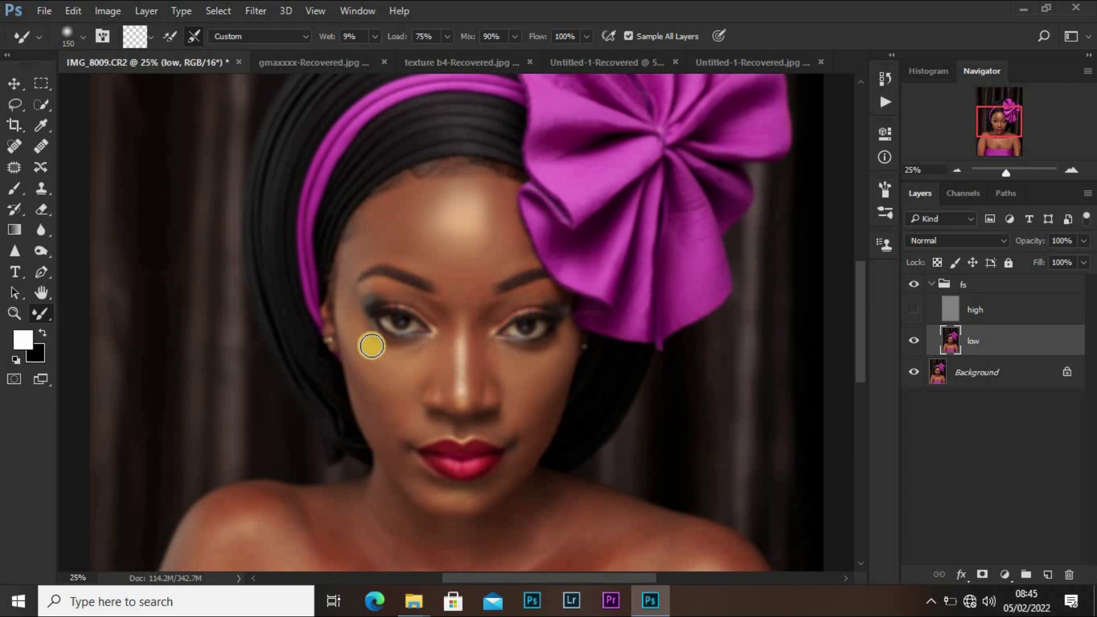
{"action": "left_click", "coordinate": [387, 375]}
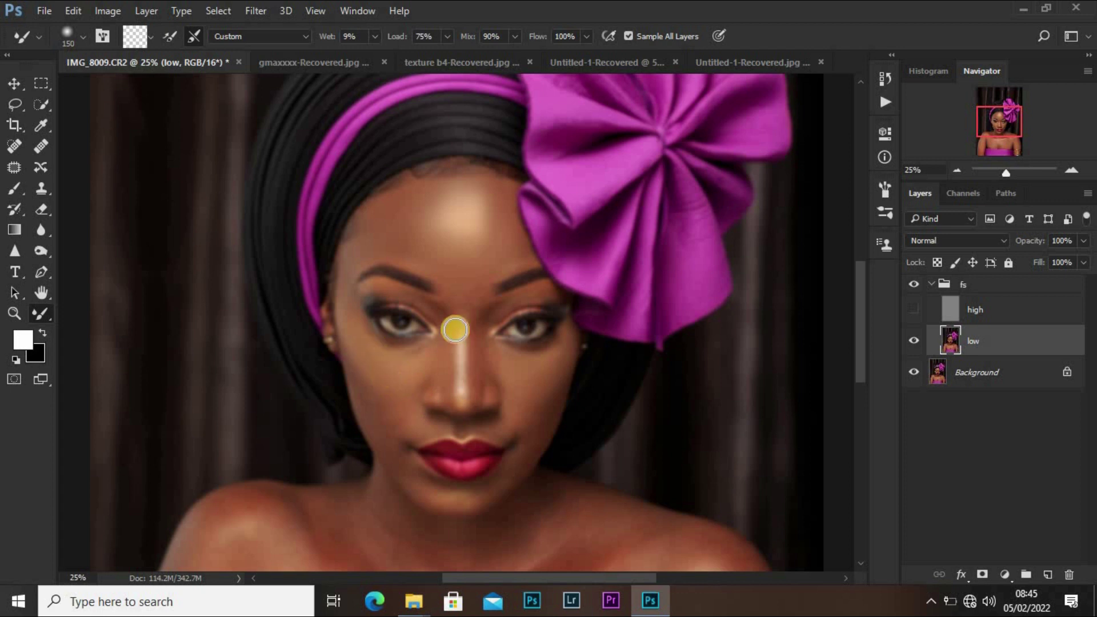
{"action": "mouse_move", "coordinate": [426, 269]}
{"action": "left_mouse_down"}
{"action": "mouse_move", "coordinate": [381, 250]}
{"action": "mouse_move", "coordinate": [364, 267]}
{"action": "mouse_move", "coordinate": [343, 332]}
{"action": "mouse_move", "coordinate": [344, 316]}
{"action": "mouse_move", "coordinate": [363, 339]}
{"action": "left_mouse_up"}
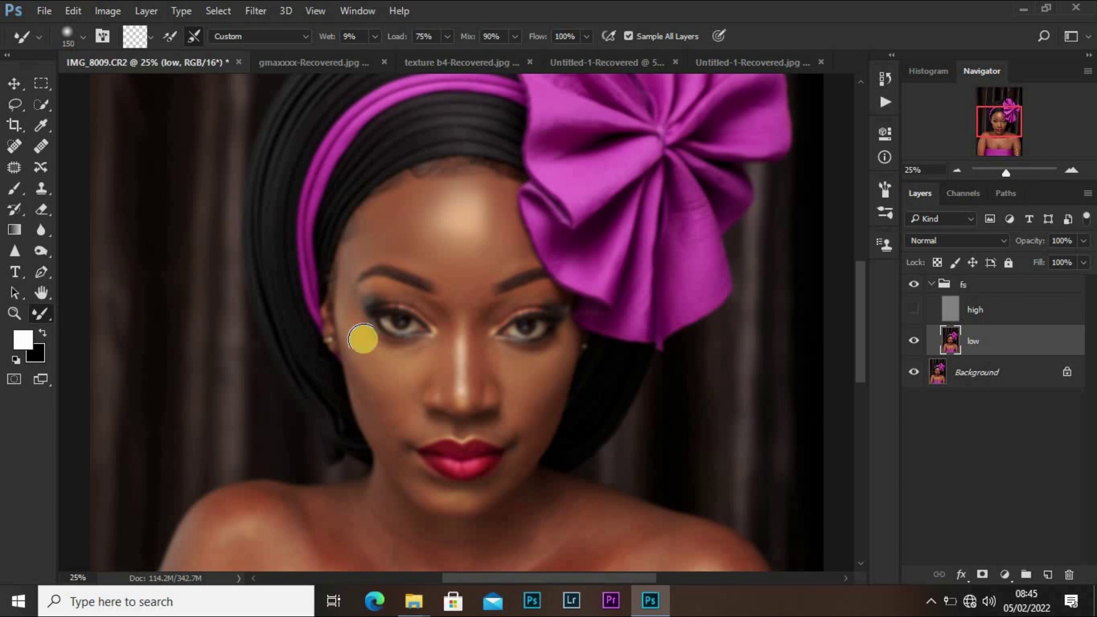
{"action": "mouse_move", "coordinate": [367, 387]}
{"action": "left_mouse_down"}
{"action": "mouse_move", "coordinate": [385, 422]}
{"action": "mouse_move", "coordinate": [360, 369]}
{"action": "left_mouse_up"}
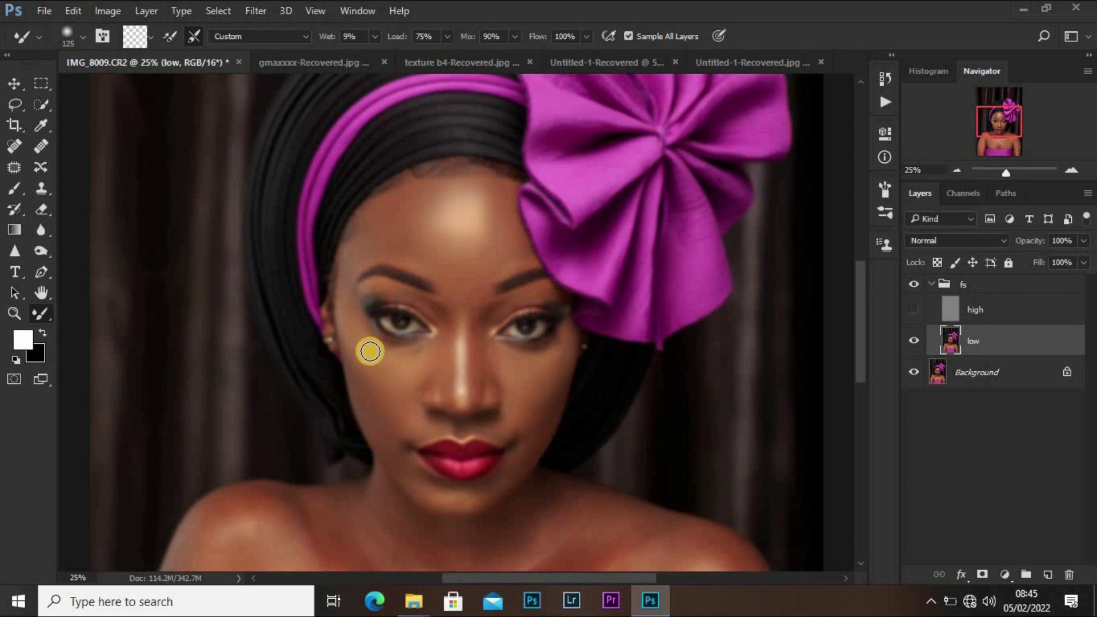
{"action": "mouse_move", "coordinate": [367, 350]}
{"action": "left_mouse_down"}
{"action": "mouse_move", "coordinate": [355, 345]}
{"action": "mouse_move", "coordinate": [362, 362]}
{"action": "left_mouse_up"}
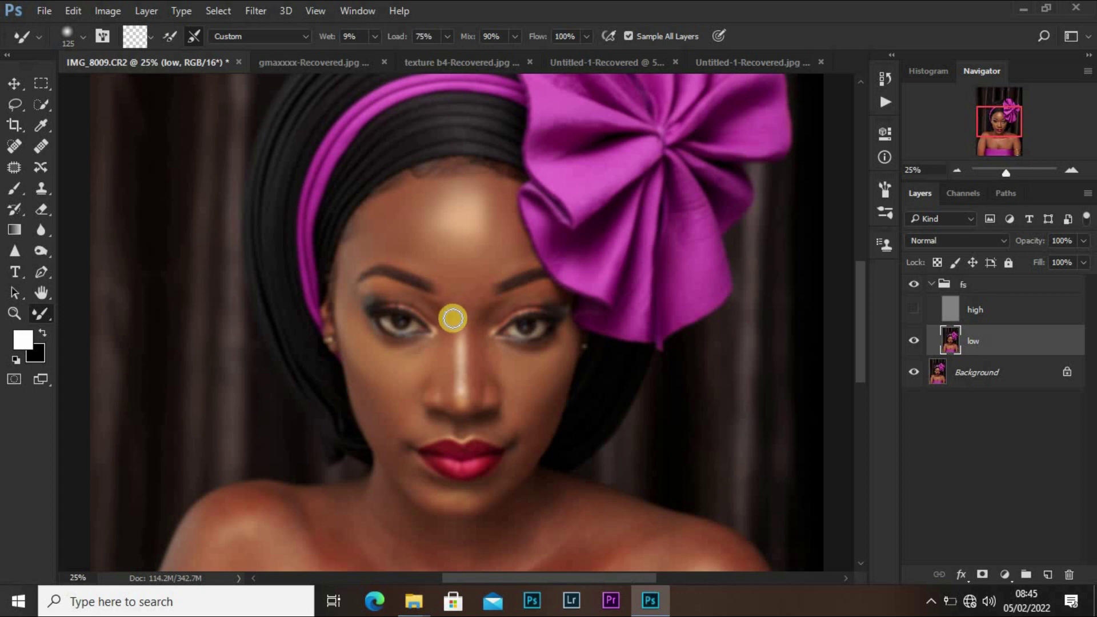
{"action": "mouse_move", "coordinate": [446, 318]}
{"action": "left_mouse_down"}
{"action": "mouse_move", "coordinate": [445, 390]}
{"action": "mouse_move", "coordinate": [438, 313]}
{"action": "mouse_move", "coordinate": [444, 393]}
{"action": "mouse_move", "coordinate": [434, 301]}
{"action": "mouse_move", "coordinate": [450, 336]}
{"action": "mouse_move", "coordinate": [435, 311]}
{"action": "mouse_move", "coordinate": [494, 310]}
{"action": "mouse_move", "coordinate": [475, 327]}
{"action": "mouse_move", "coordinate": [473, 370]}
{"action": "mouse_move", "coordinate": [470, 332]}
{"action": "mouse_move", "coordinate": [478, 387]}
{"action": "mouse_move", "coordinate": [482, 331]}
{"action": "mouse_move", "coordinate": [476, 398]}
{"action": "mouse_move", "coordinate": [483, 316]}
{"action": "mouse_move", "coordinate": [474, 335]}
{"action": "mouse_move", "coordinate": [479, 322]}
{"action": "mouse_move", "coordinate": [455, 287]}
{"action": "mouse_move", "coordinate": [441, 295]}
{"action": "mouse_move", "coordinate": [473, 290]}
{"action": "mouse_move", "coordinate": [462, 302]}
{"action": "mouse_move", "coordinate": [445, 292]}
{"action": "mouse_move", "coordinate": [467, 290]}
{"action": "mouse_move", "coordinate": [475, 322]}
{"action": "mouse_move", "coordinate": [443, 291]}
{"action": "mouse_move", "coordinate": [470, 291]}
{"action": "mouse_move", "coordinate": [506, 258]}
{"action": "left_mouse_up"}
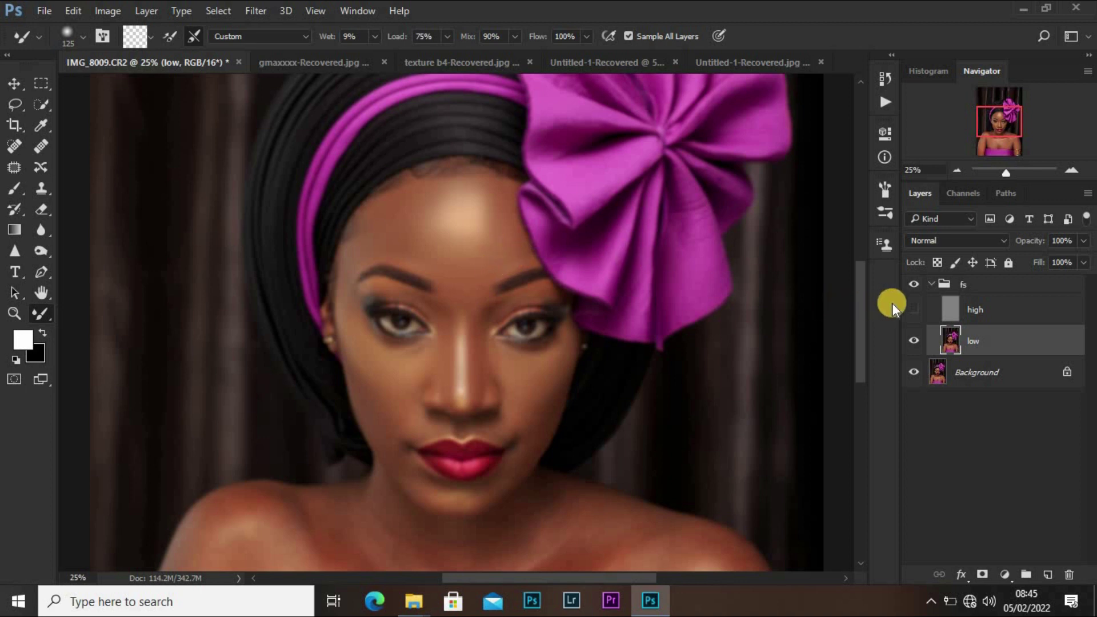
Step: Show the high layer, toggle the fs group to compare, and pick the Lasso tool
{"action": "left_click", "coordinate": [914, 310]}
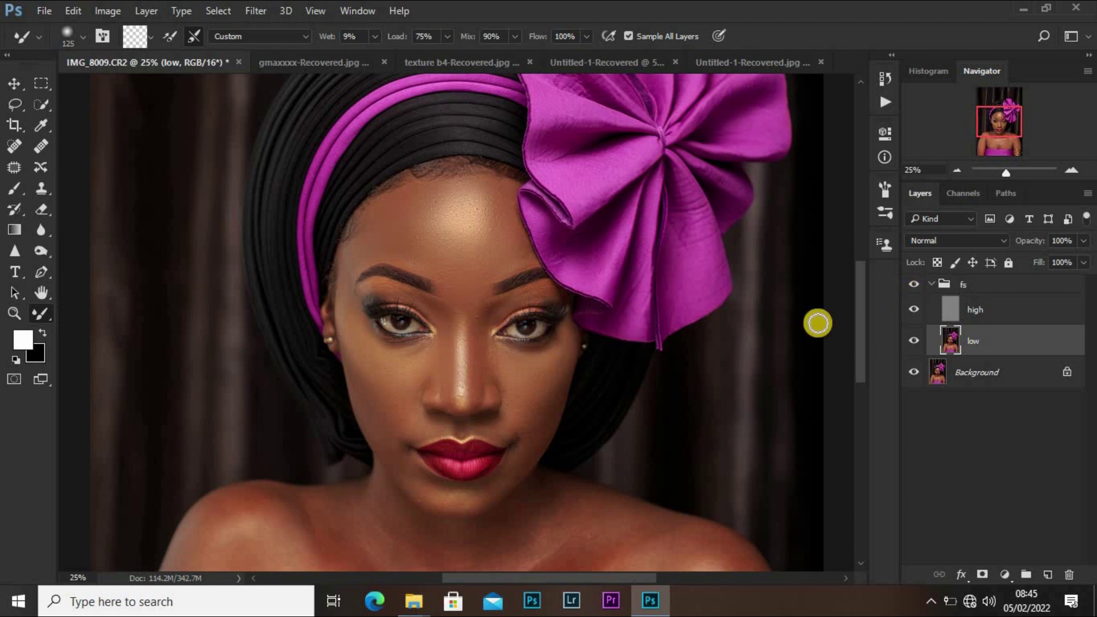
{"action": "left_click", "coordinate": [914, 285]}
{"action": "left_click", "coordinate": [913, 284]}
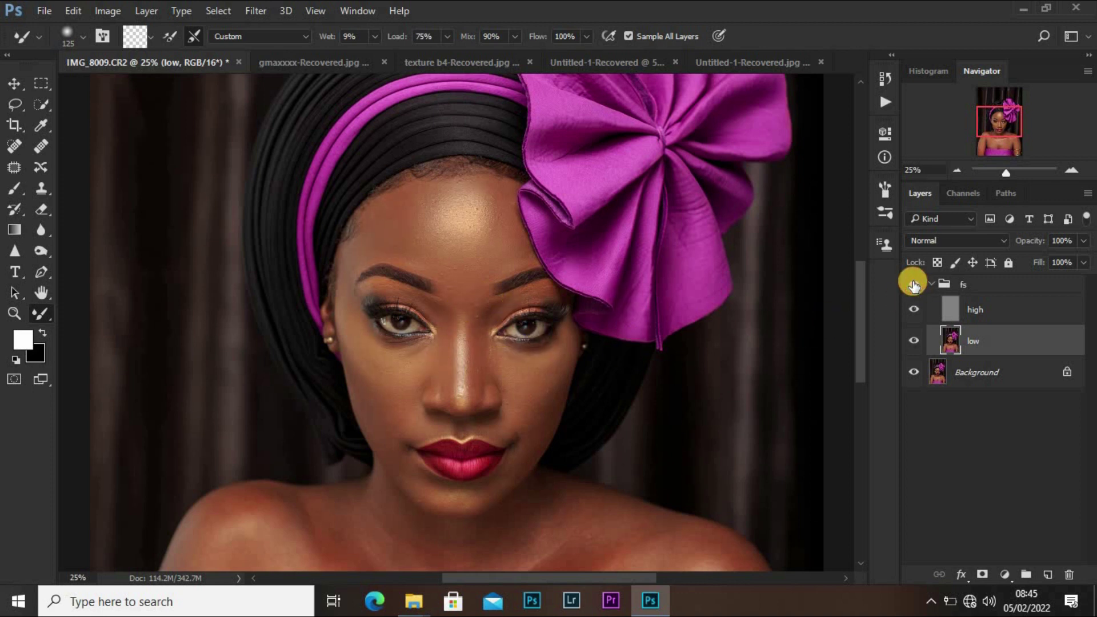
{"action": "left_click", "coordinate": [913, 284]}
{"action": "left_click", "coordinate": [914, 284]}
{"action": "left_click", "coordinate": [913, 284]}
{"action": "left_click", "coordinate": [914, 284]}
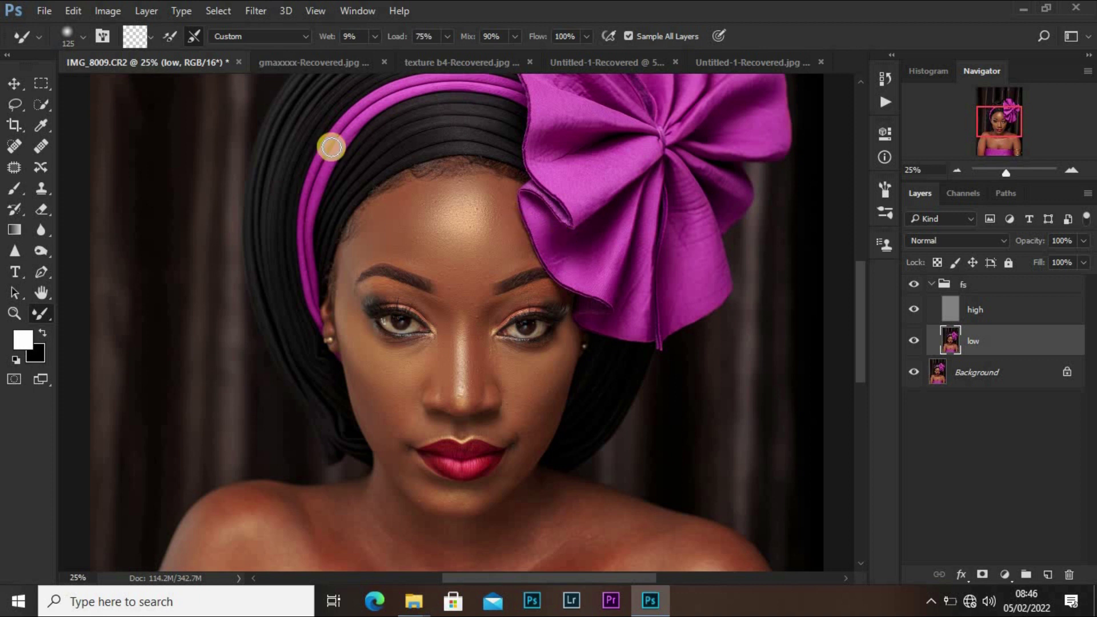
{"action": "left_click", "coordinate": [15, 107]}
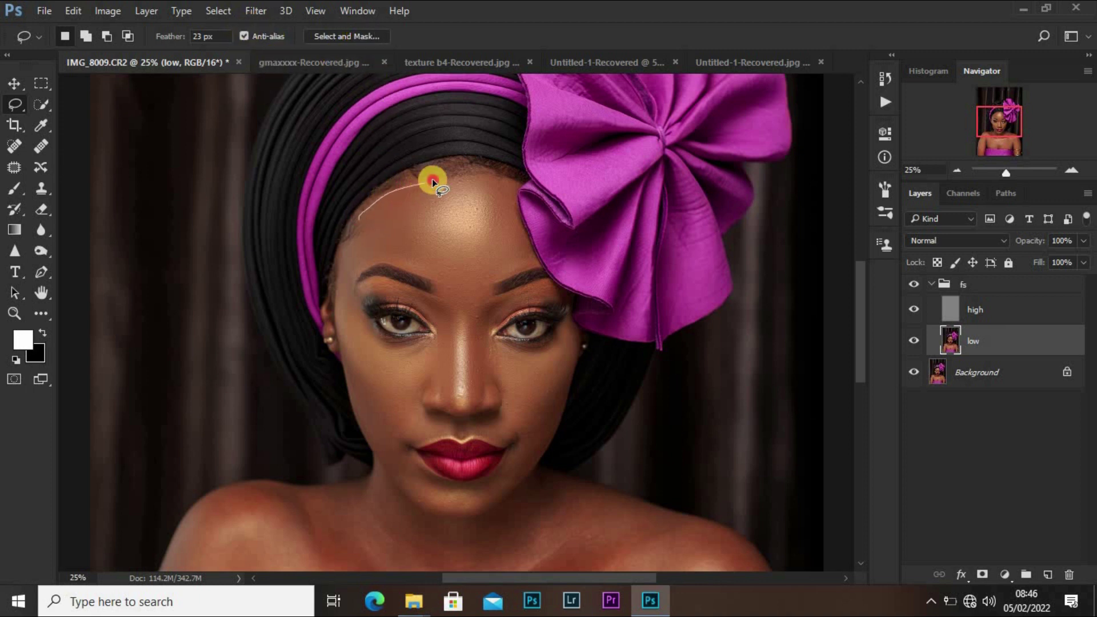
Step: Lasso the forehead from hairline to eyebrows and enter a 21-pixel Gaussian Blur radius
{"action": "left_click_drag", "start_coordinate": [507, 194], "coordinate": [515, 222]}
{"action": "mouse_move", "coordinate": [407, 272]}
{"action": "left_mouse_down"}
{"action": "mouse_move", "coordinate": [375, 256]}
{"action": "mouse_move", "coordinate": [339, 276]}
{"action": "mouse_move", "coordinate": [344, 245]}
{"action": "left_mouse_up"}
{"action": "left_click", "coordinate": [257, 12]}
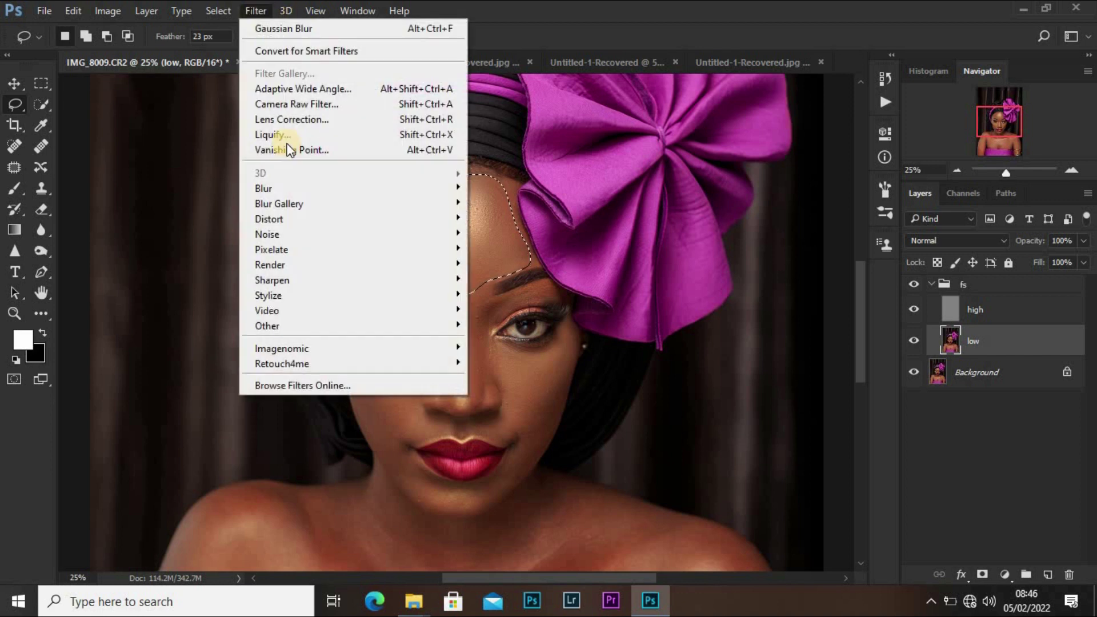
{"action": "mouse_move", "coordinate": [340, 186]}
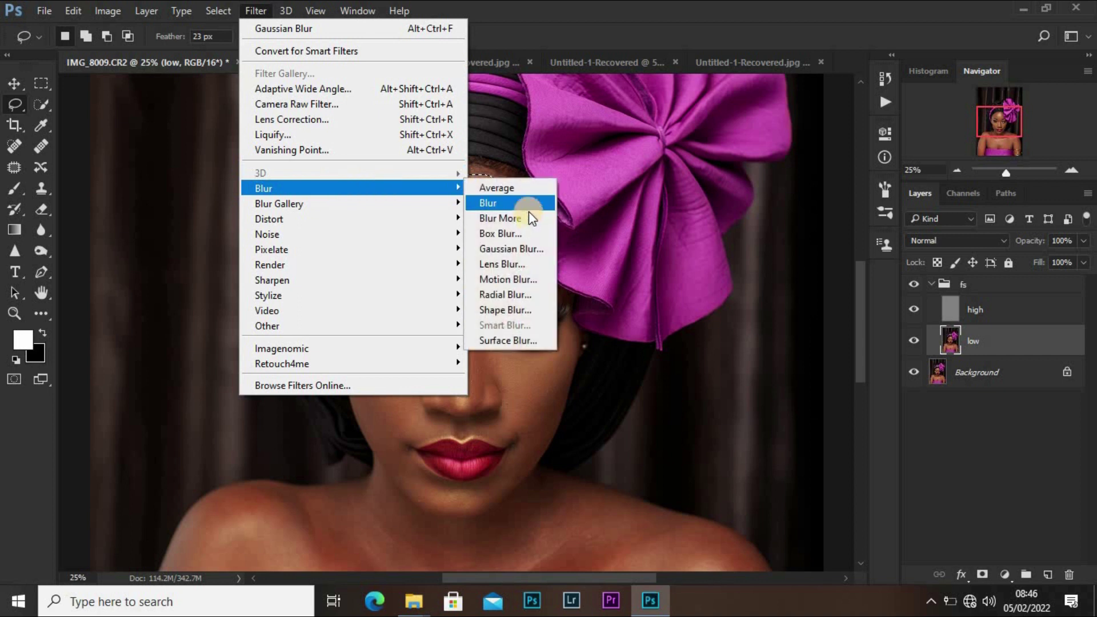
{"action": "left_click", "coordinate": [531, 251]}
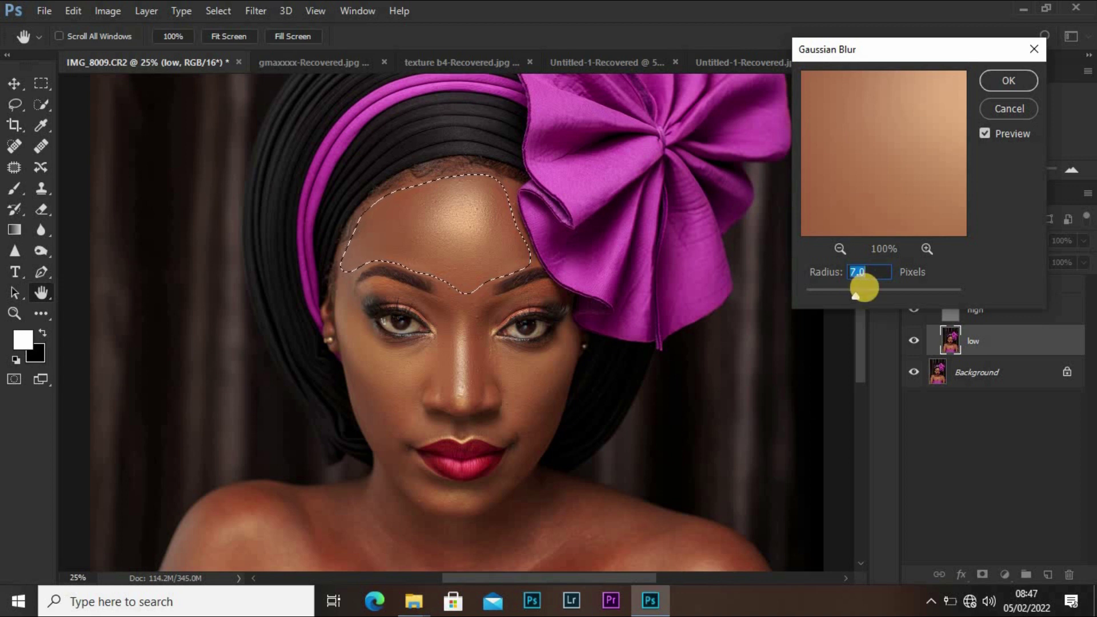
{"action": "type", "text": "21"}
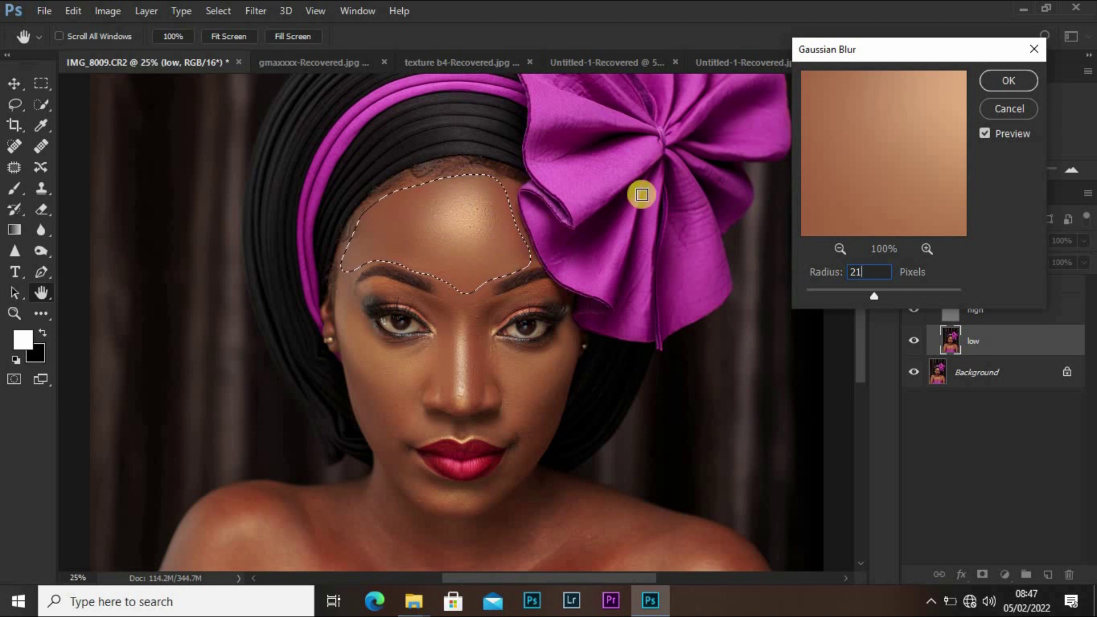
Step: Apply the 21-pixel Gaussian Blur to the forehead, then deselect it
{"action": "left_click", "coordinate": [1007, 76]}
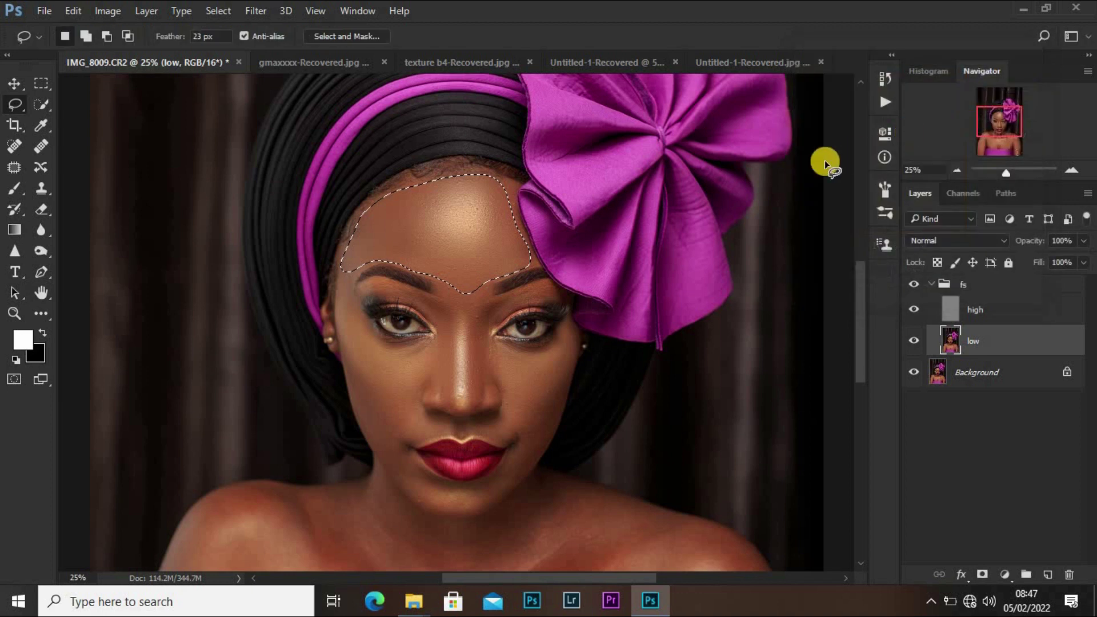
{"action": "left_click", "coordinate": [711, 189]}
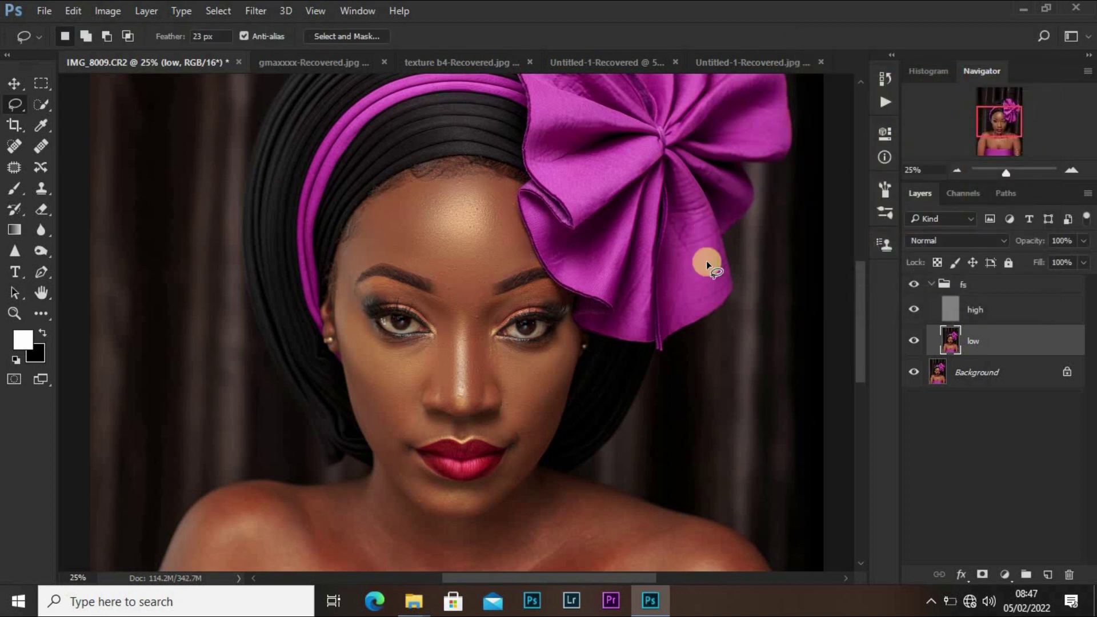